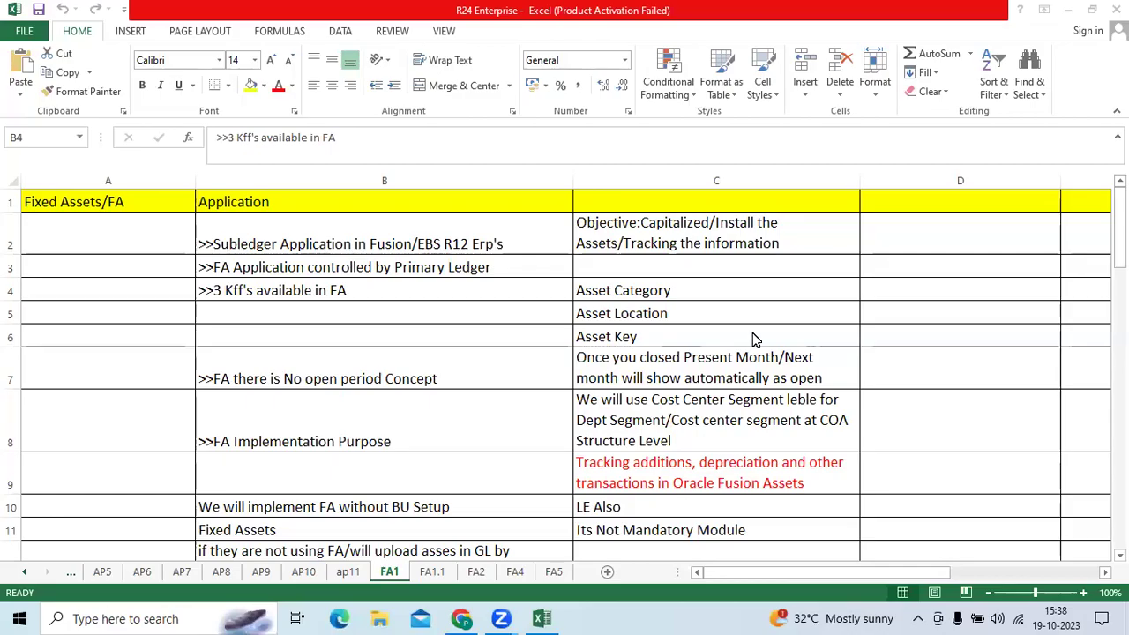
# Look over the FA notes, from the Objective in C2 to the BU Setup note.
pyautogui.click(142, 200)
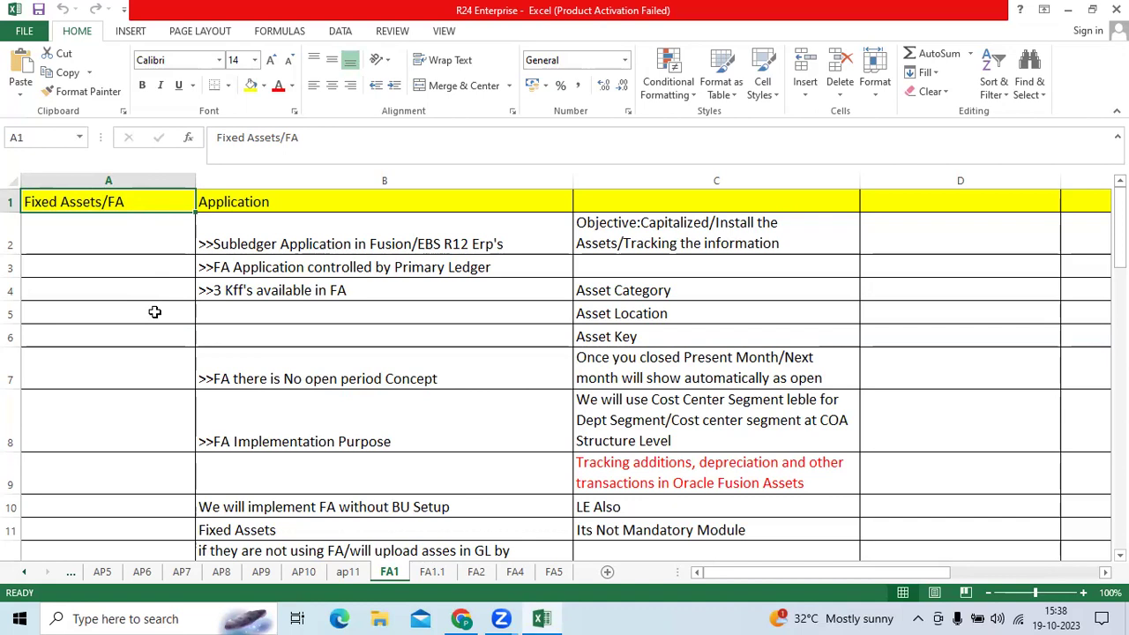
pyautogui.click(615, 245)
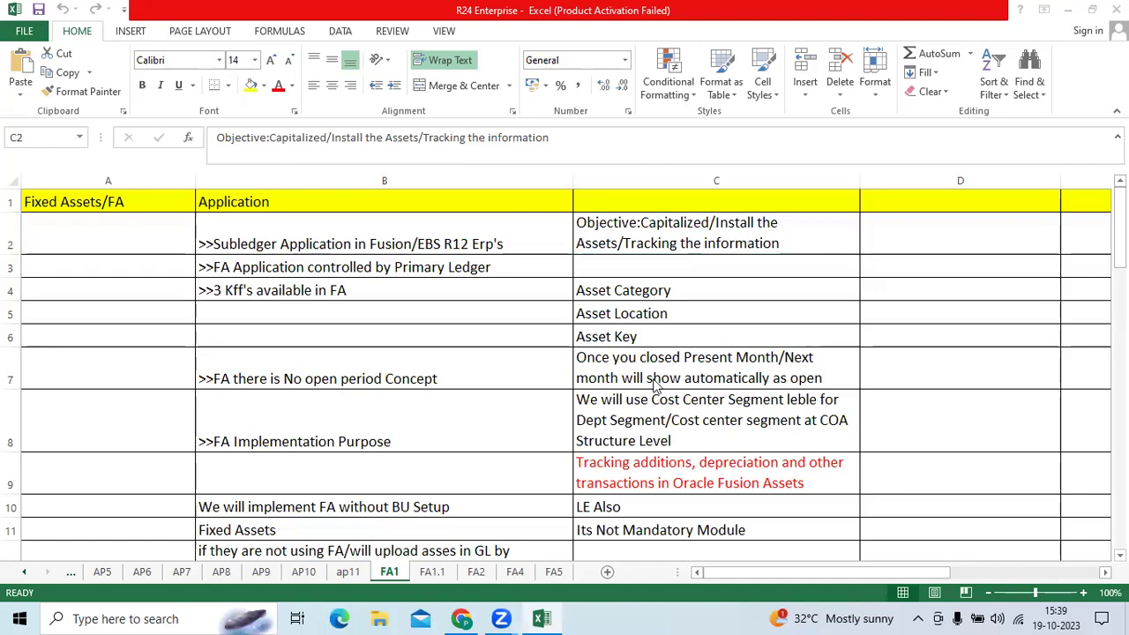
pyautogui.click(454, 379)
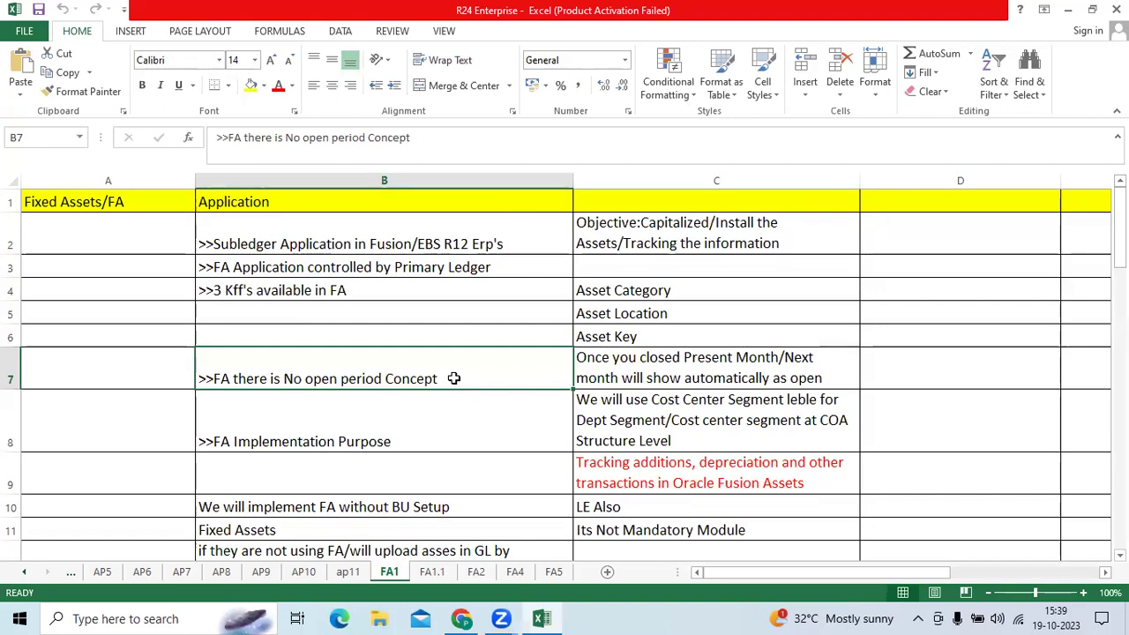
pyautogui.click(421, 445)
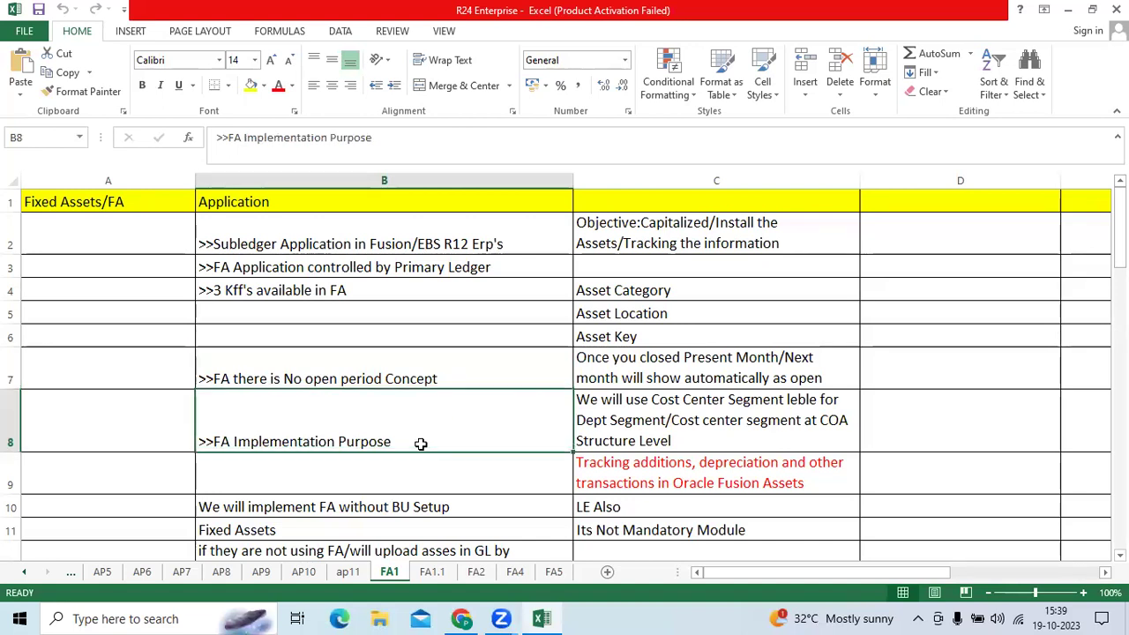
pyautogui.scroll(-1, 429, 438)
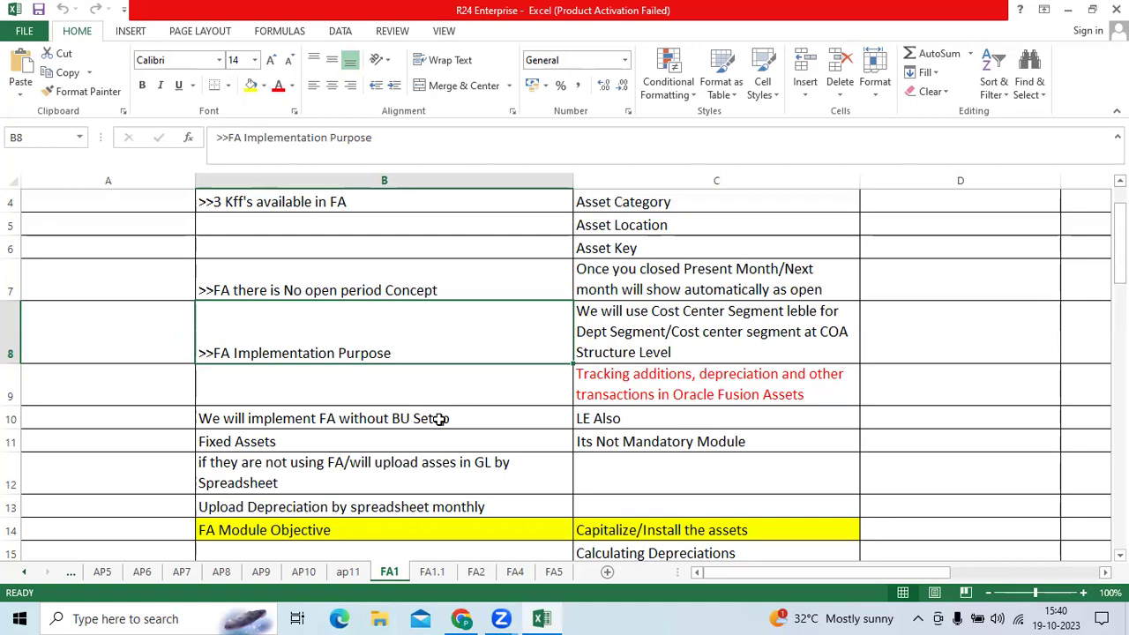
pyautogui.click(407, 425)
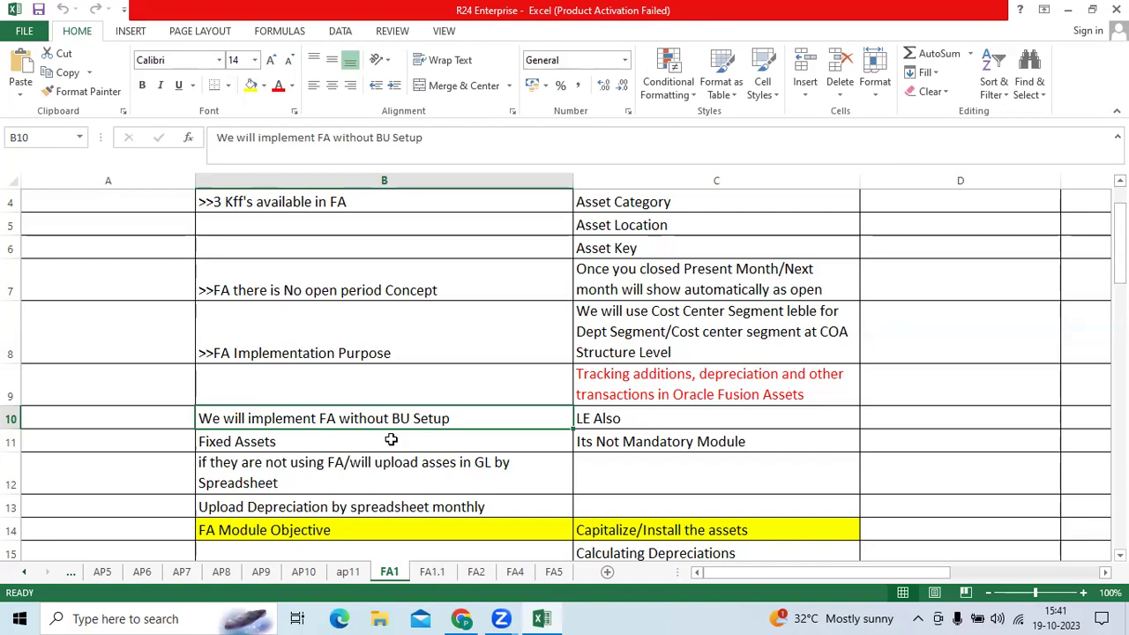
# Fill the Fixed Assets row B11:C11 with light blue.
pyautogui.moveTo(300, 441); pyautogui.dragTo(601, 443)
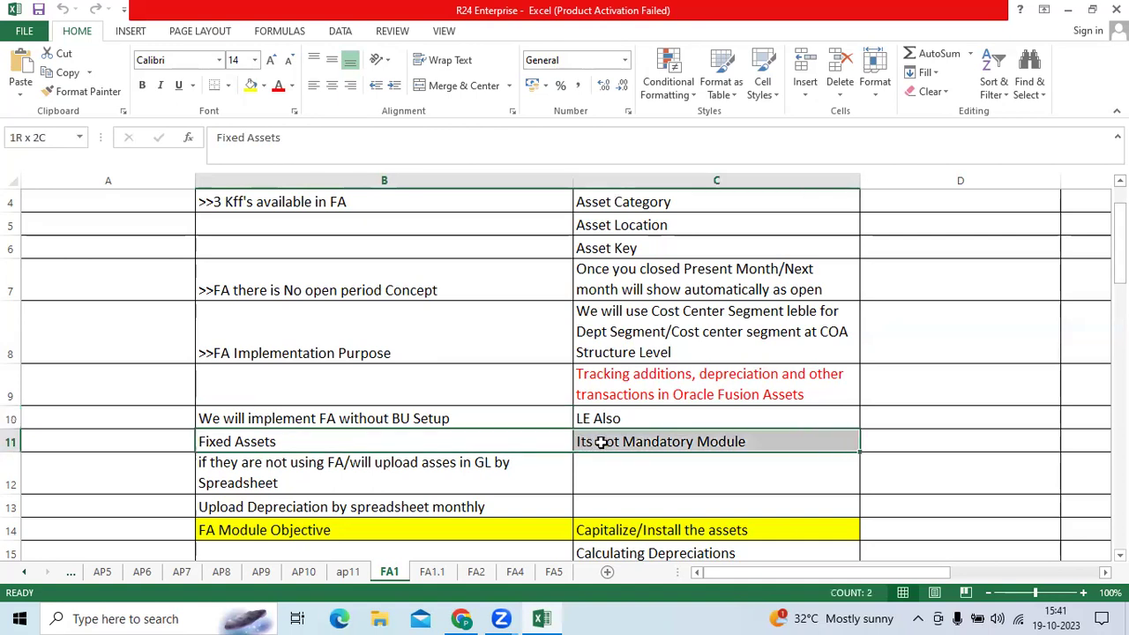
pyautogui.click(265, 86)
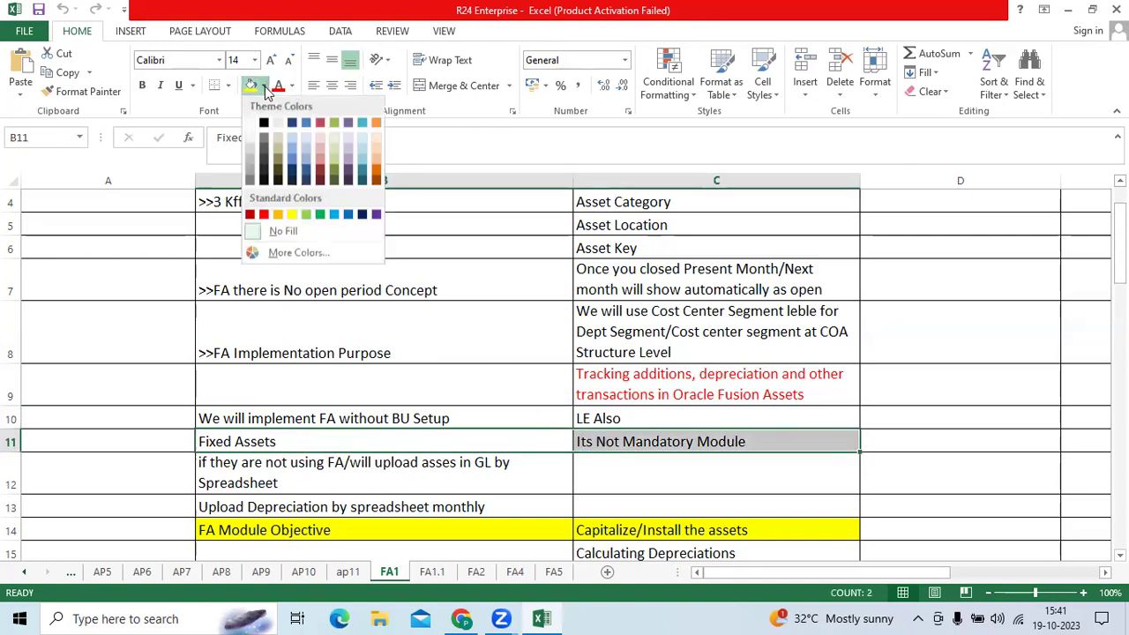
pyautogui.click(306, 153)
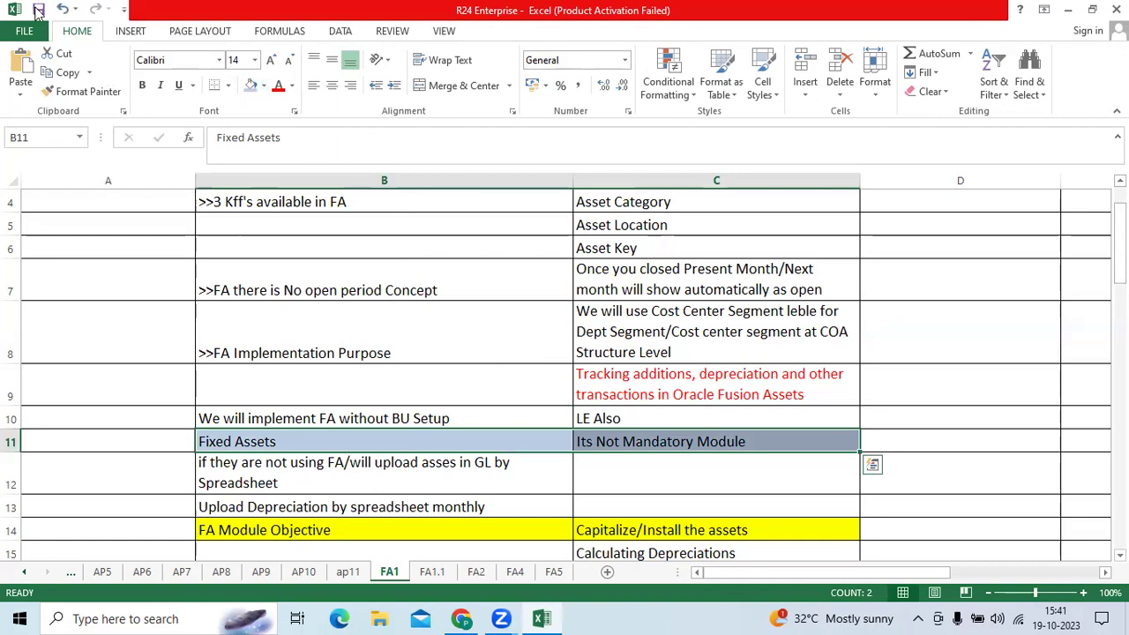
pyautogui.click(468, 441)
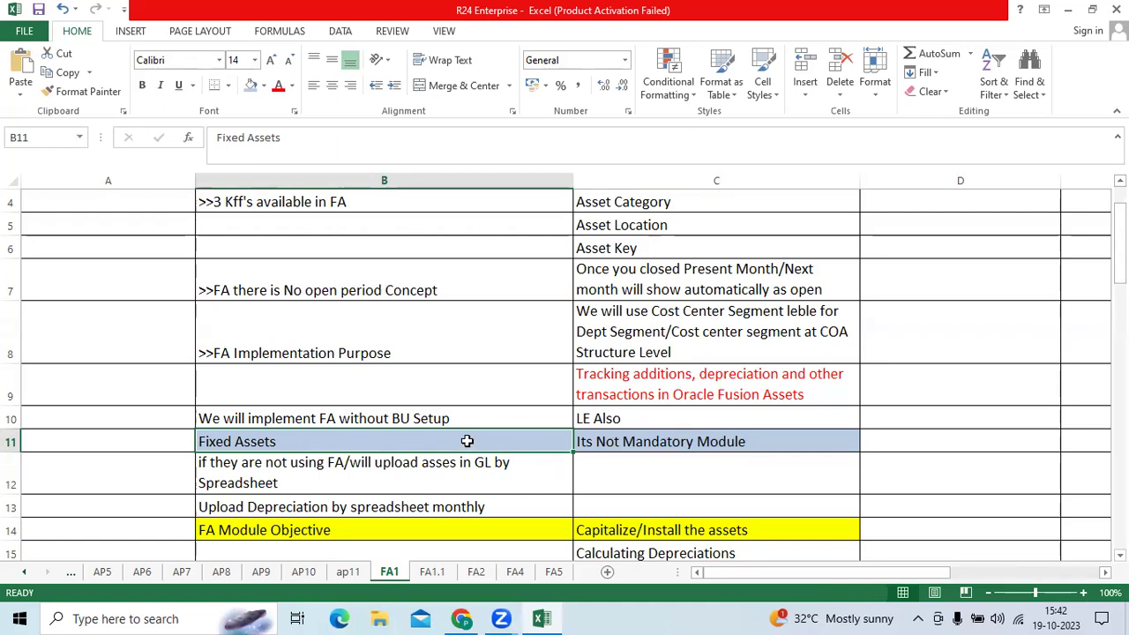
# Scroll past the FA Module Objective block and give cell A18 the light blue fill.
pyautogui.scroll(-1, 458, 446)
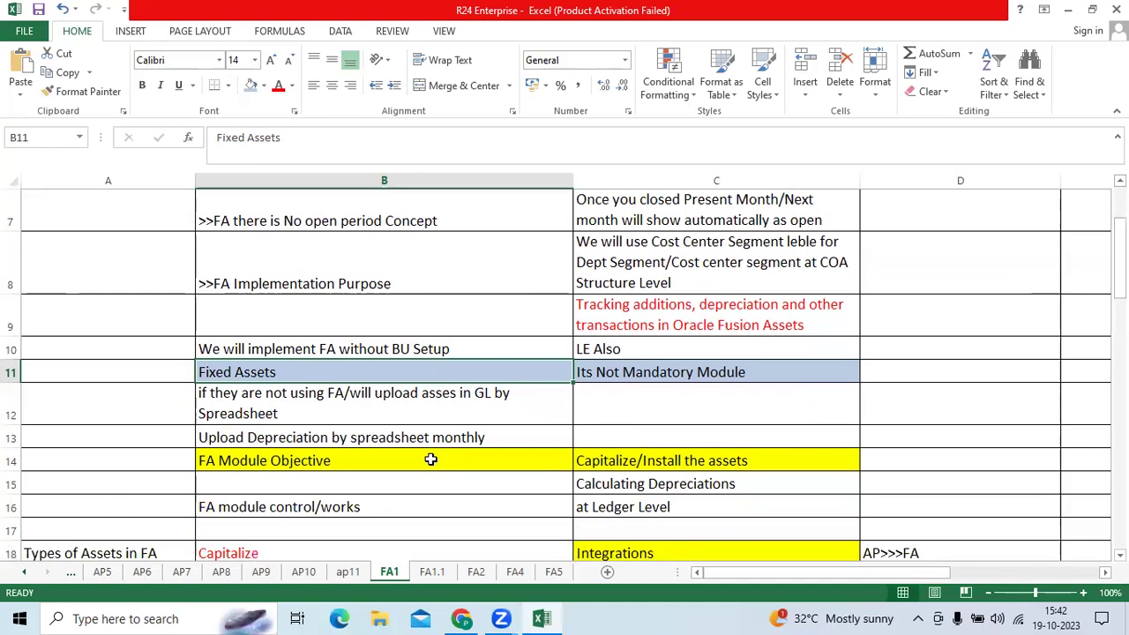
pyautogui.scroll(-1, 374, 472)
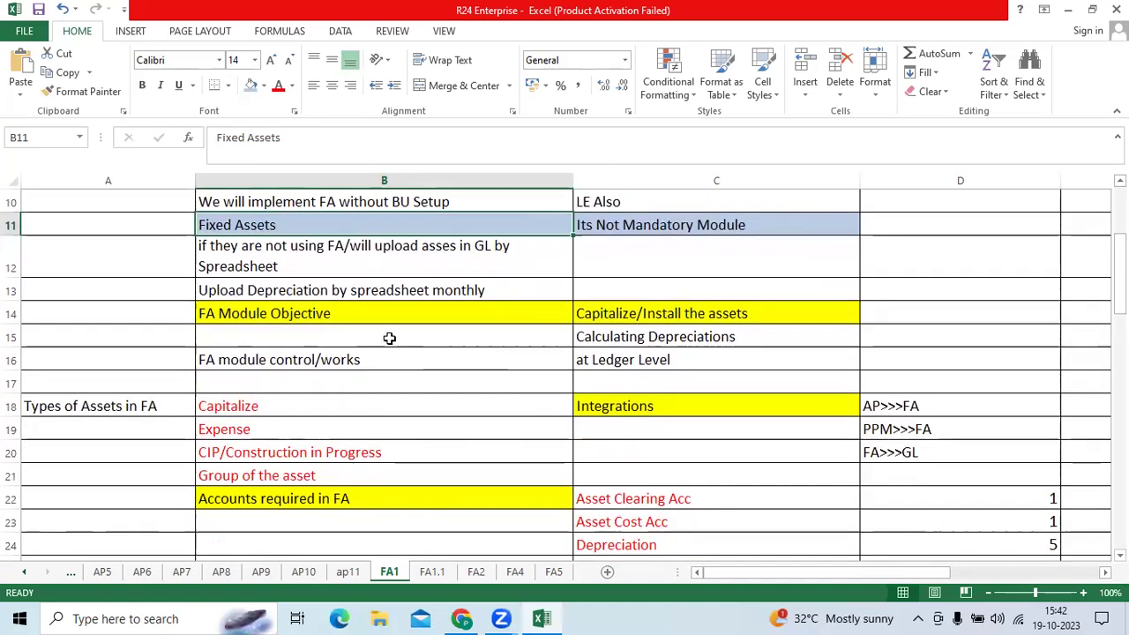
pyautogui.moveTo(368, 315); pyautogui.dragTo(622, 362)
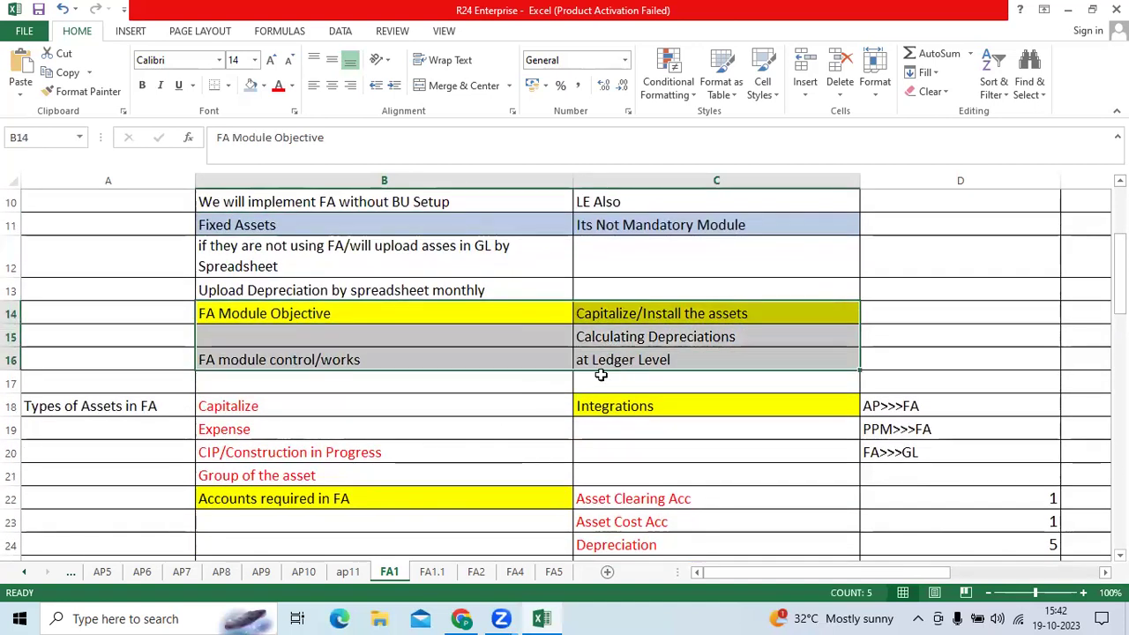
pyautogui.click(153, 403)
pyautogui.click(251, 85)
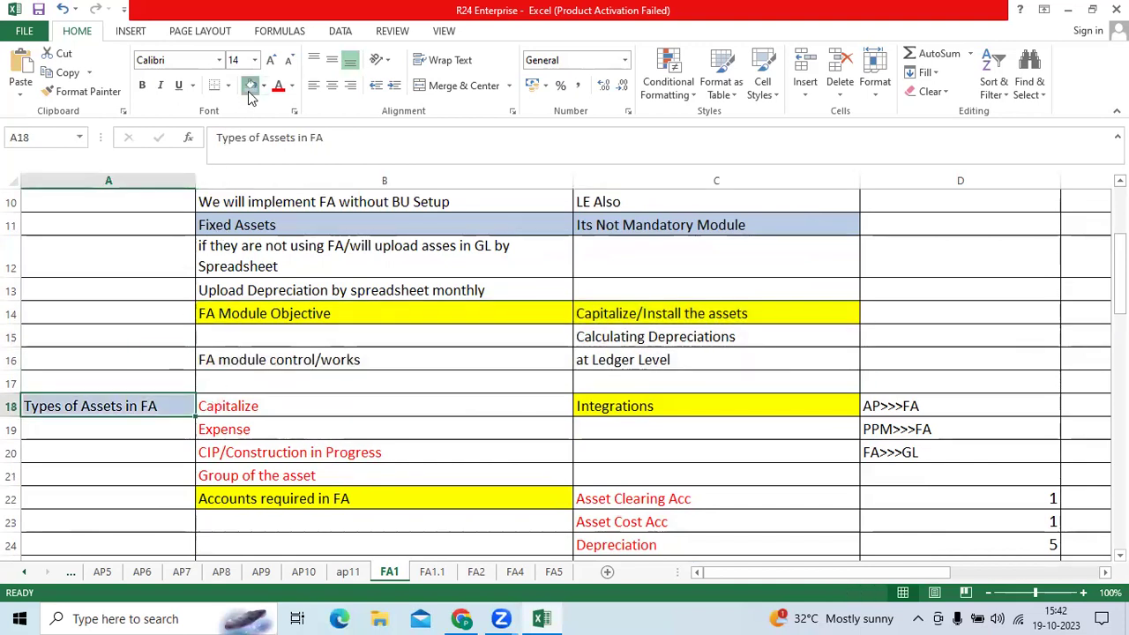
# Review the asset type entries Capitalize, Expense, CIP and Group.
pyautogui.click(273, 418)
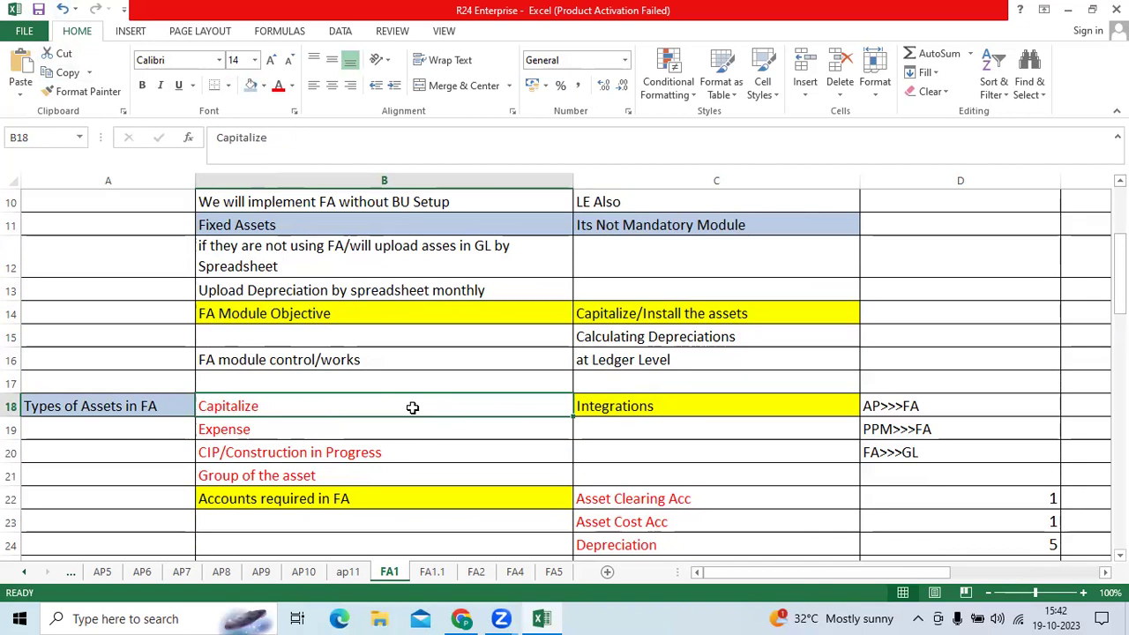
pyautogui.click(278, 434)
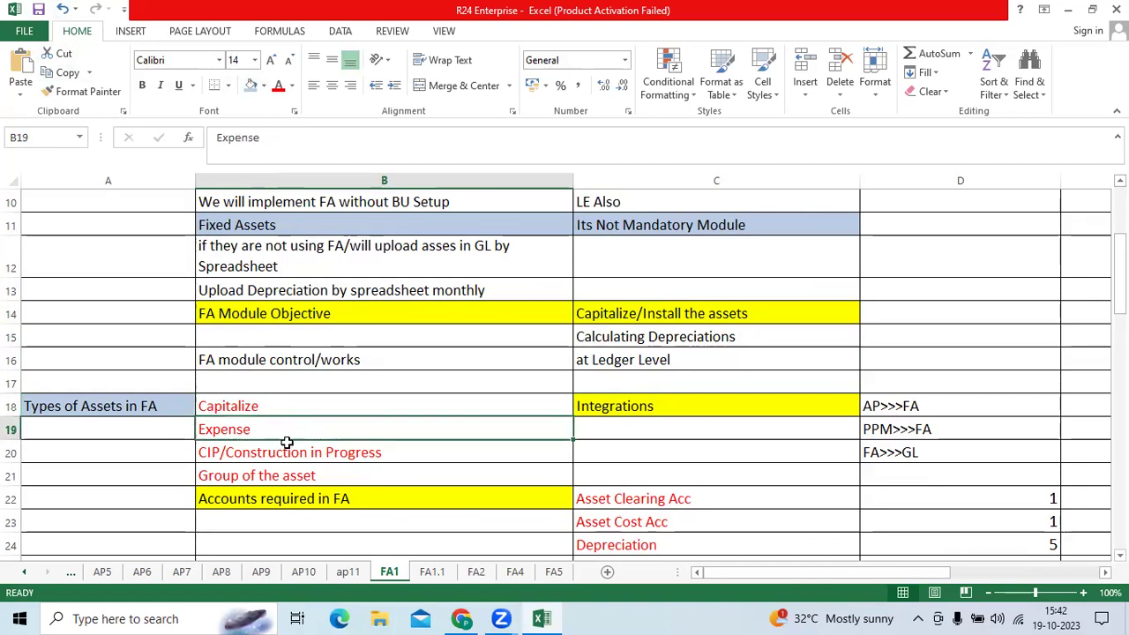
pyautogui.click(304, 456)
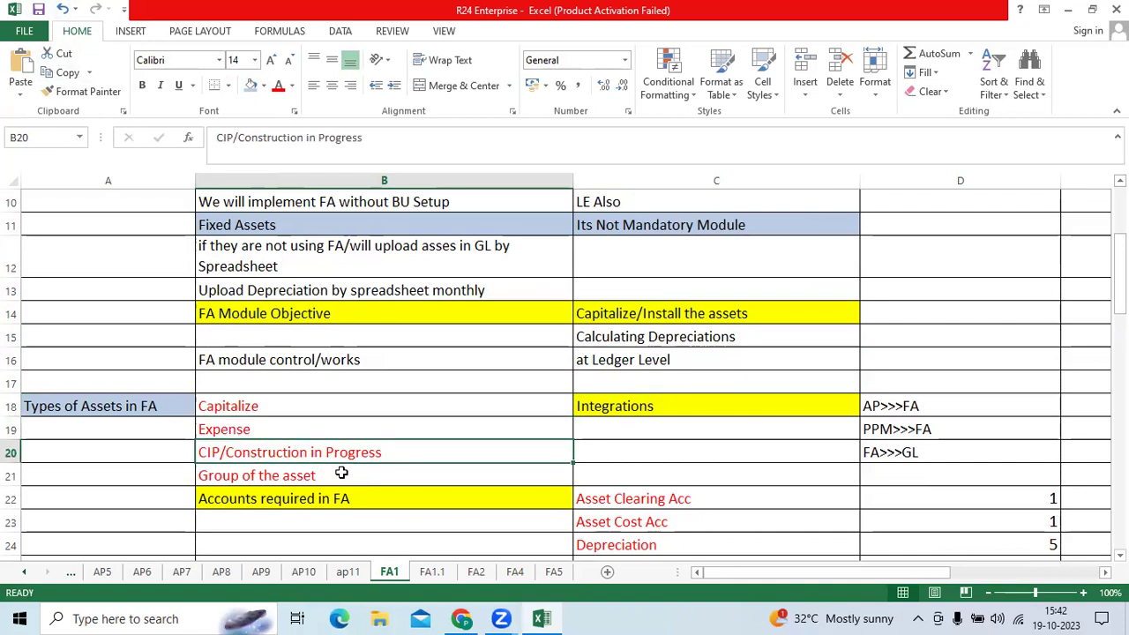
pyautogui.click(329, 476)
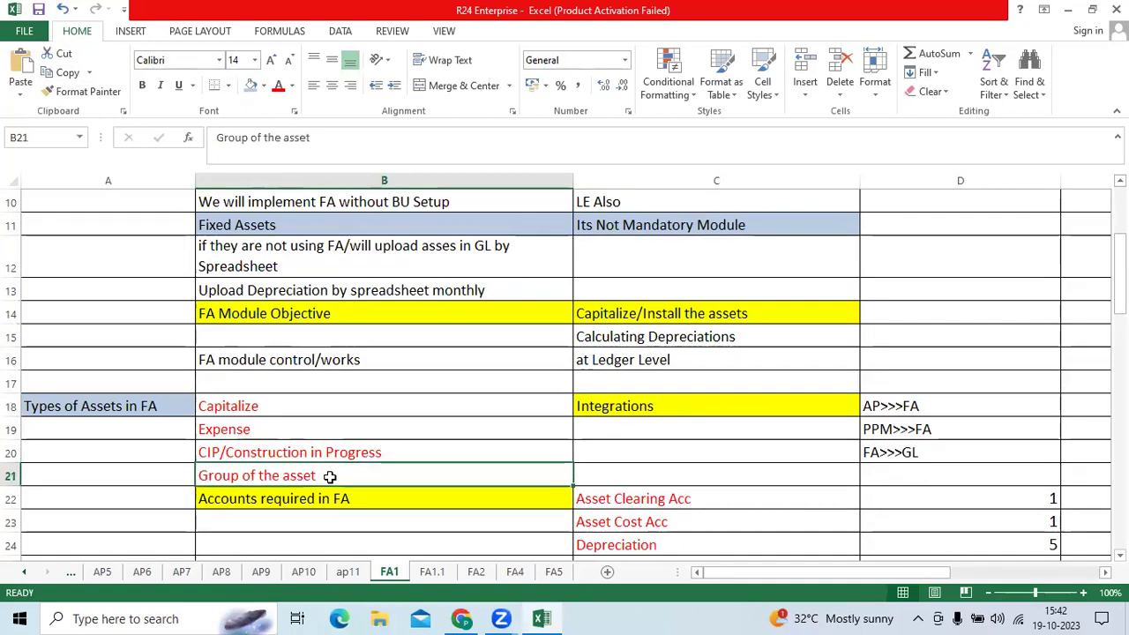
pyautogui.scroll(-2, 331, 474)
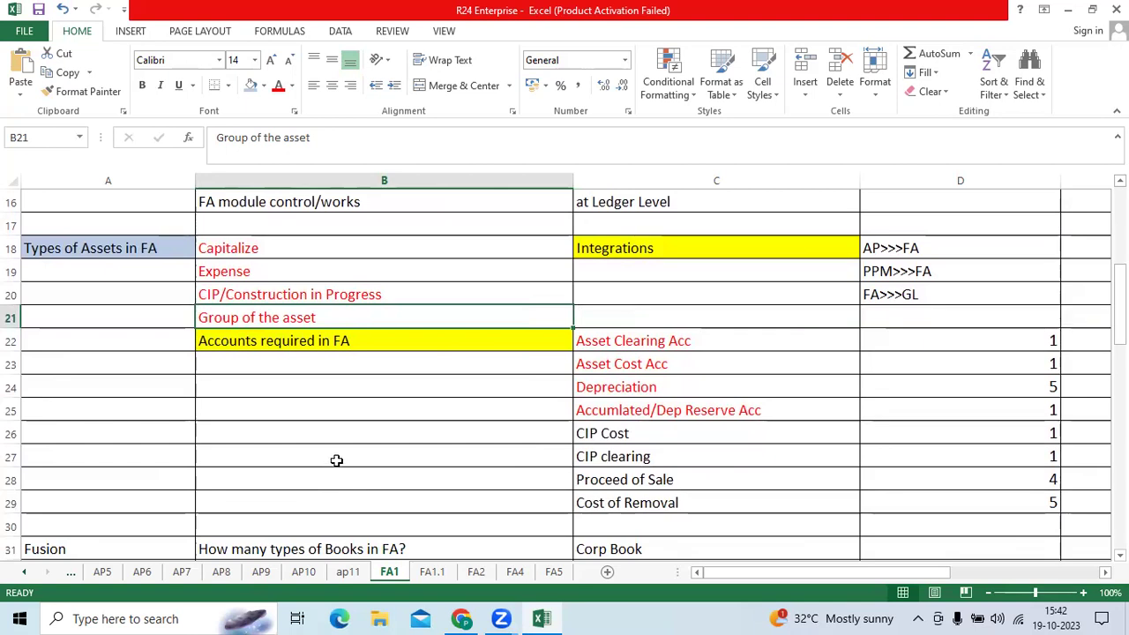
# Apply All Borders to C18:D20, then check the AP>>>FA and FA>>>GL entries.
pyautogui.moveTo(642, 249); pyautogui.dragTo(871, 298)
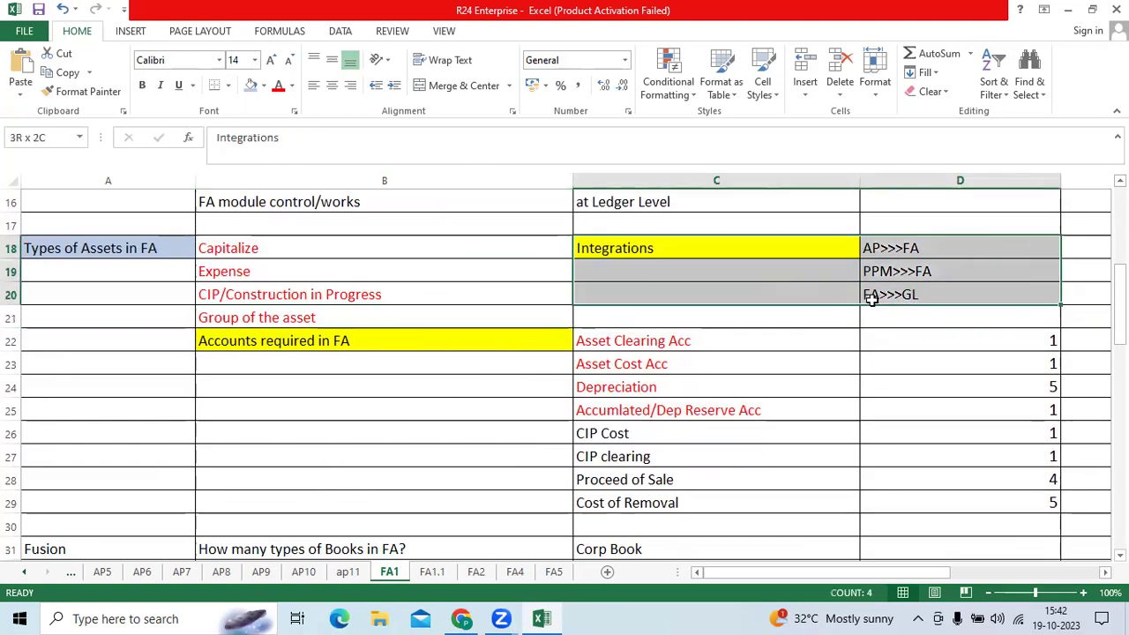
pyautogui.click(227, 84)
pyautogui.click(222, 226)
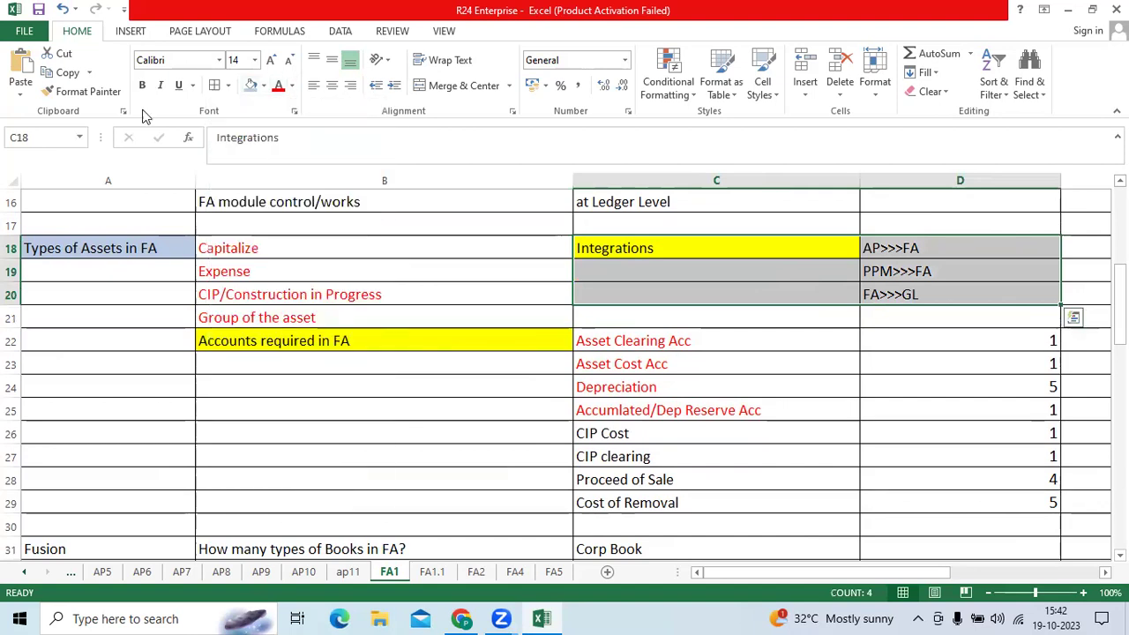
pyautogui.click(884, 252)
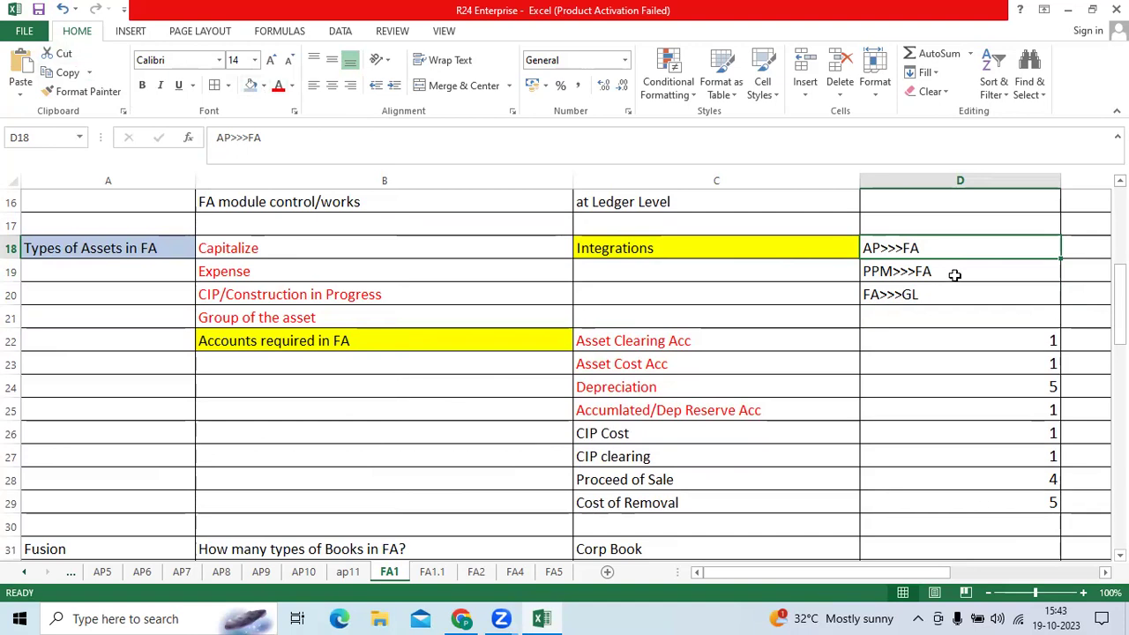
pyautogui.click(920, 294)
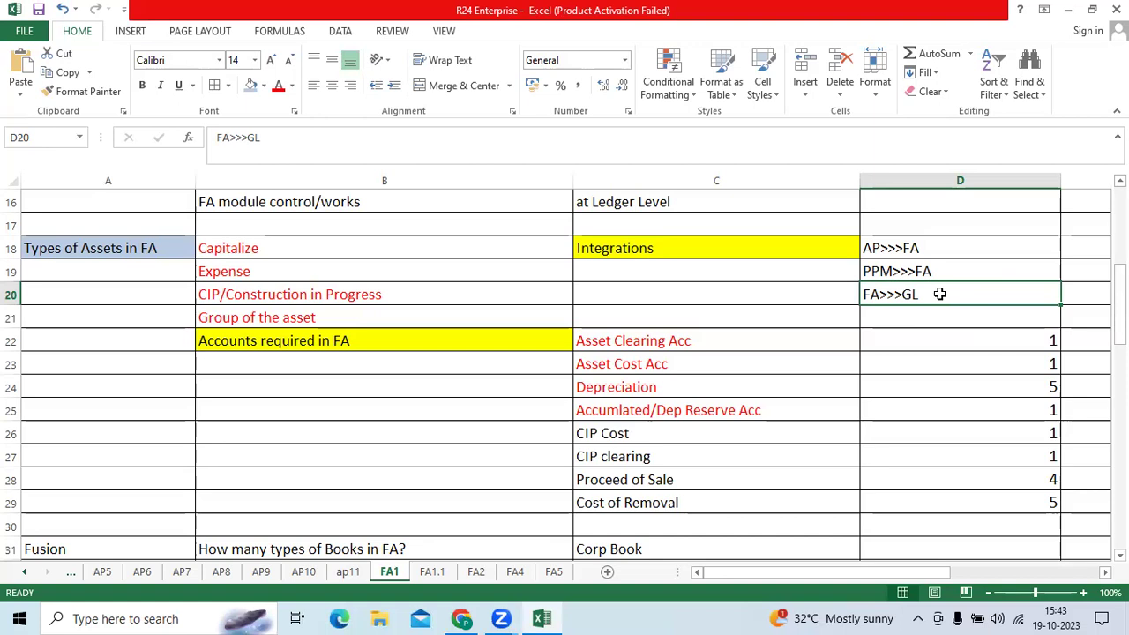
pyautogui.scroll(-1, 941, 294)
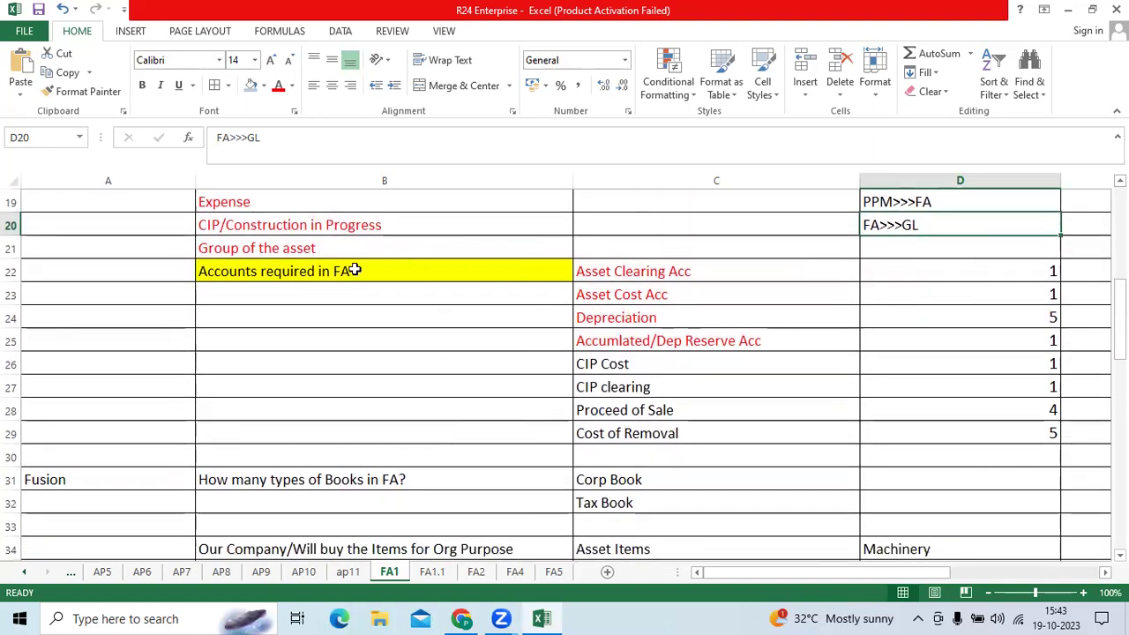
pyautogui.moveTo(354, 271)
pyautogui.mouseDown()
pyautogui.moveTo(421, 303)
pyautogui.moveTo(859, 388)
pyautogui.moveTo(988, 432)
pyautogui.moveTo(973, 420)
pyautogui.mouseUp()
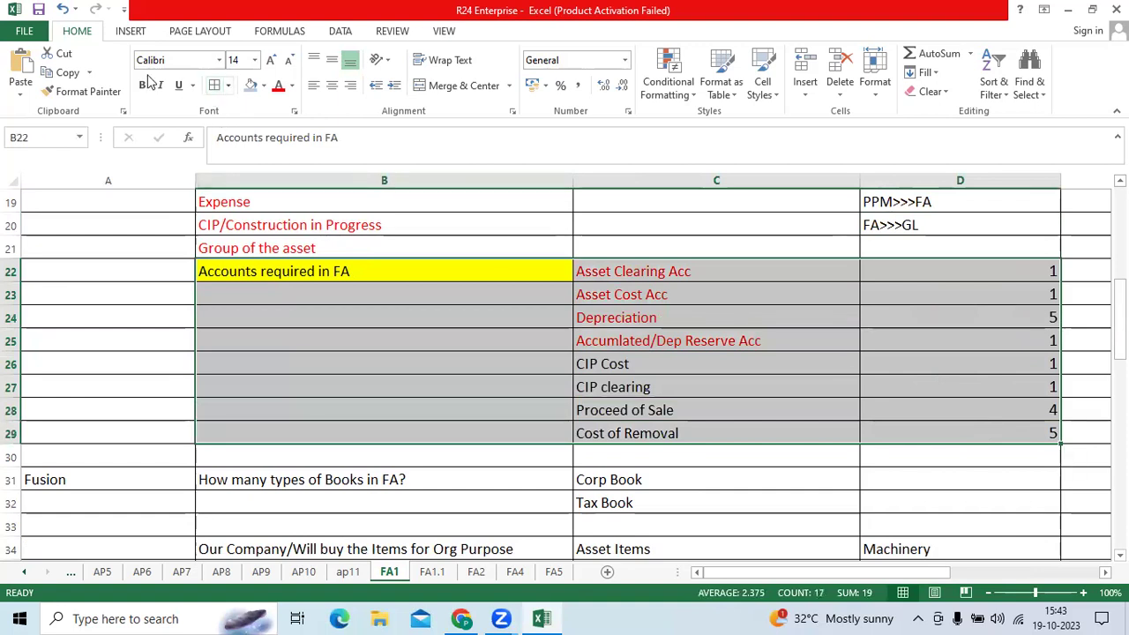
pyautogui.click(593, 362)
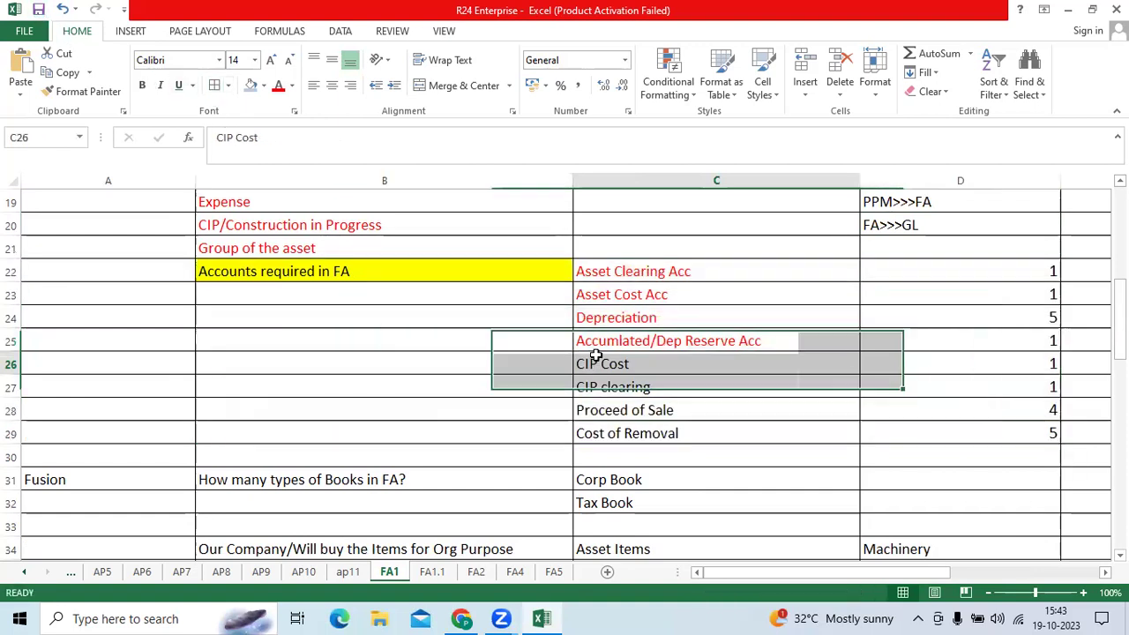
pyautogui.moveTo(655, 271); pyautogui.dragTo(649, 434)
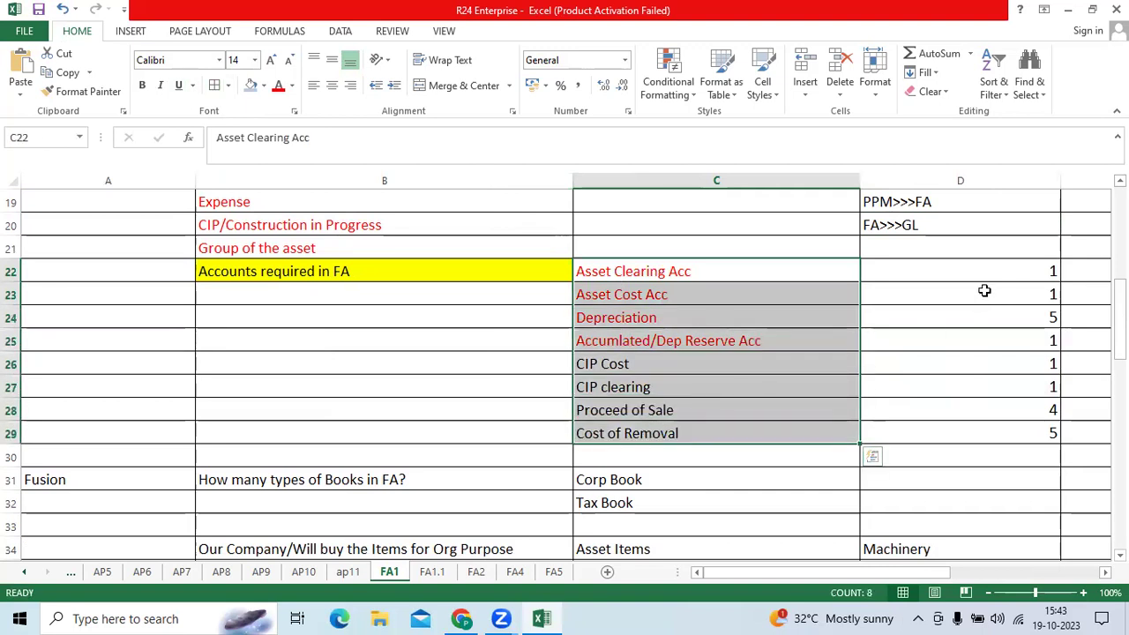
pyautogui.moveTo(998, 271); pyautogui.dragTo(997, 433)
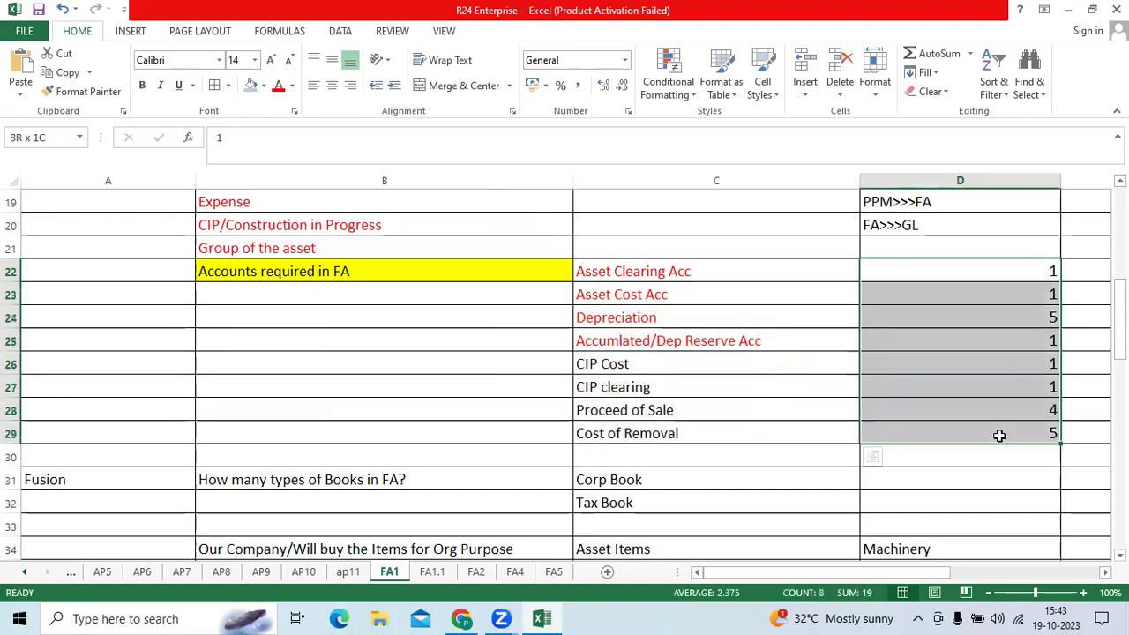
pyautogui.click(685, 273)
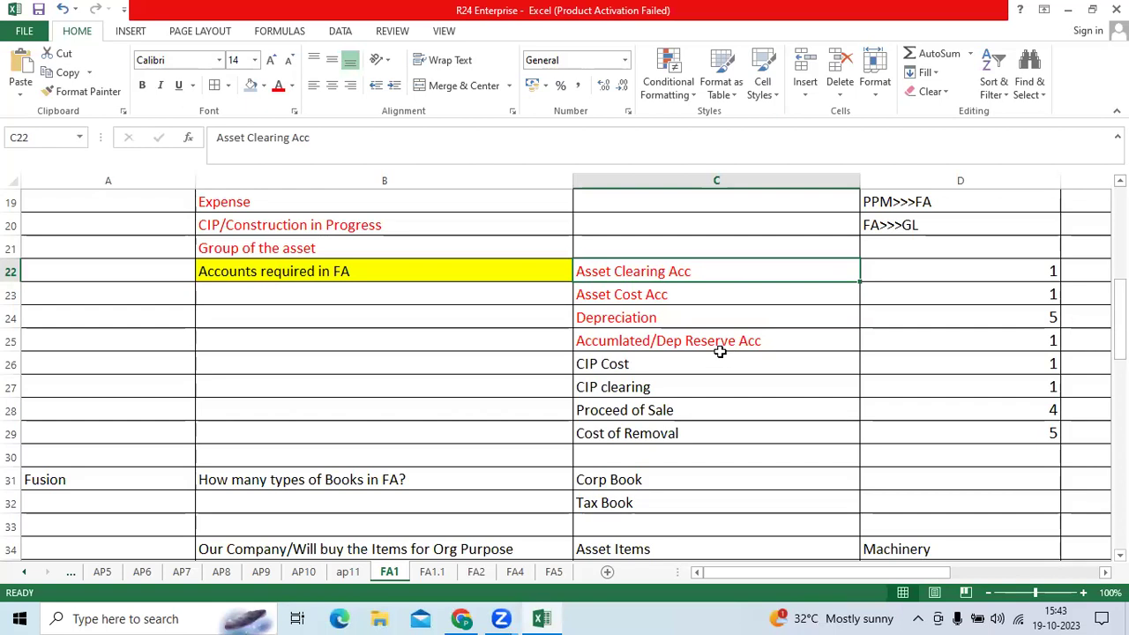
# Give the Fusion question cells in row 31 red text and a light-blue fill.
pyautogui.moveTo(906, 574); pyautogui.dragTo(794, 575)
pyautogui.scroll(-2, 640, 418)
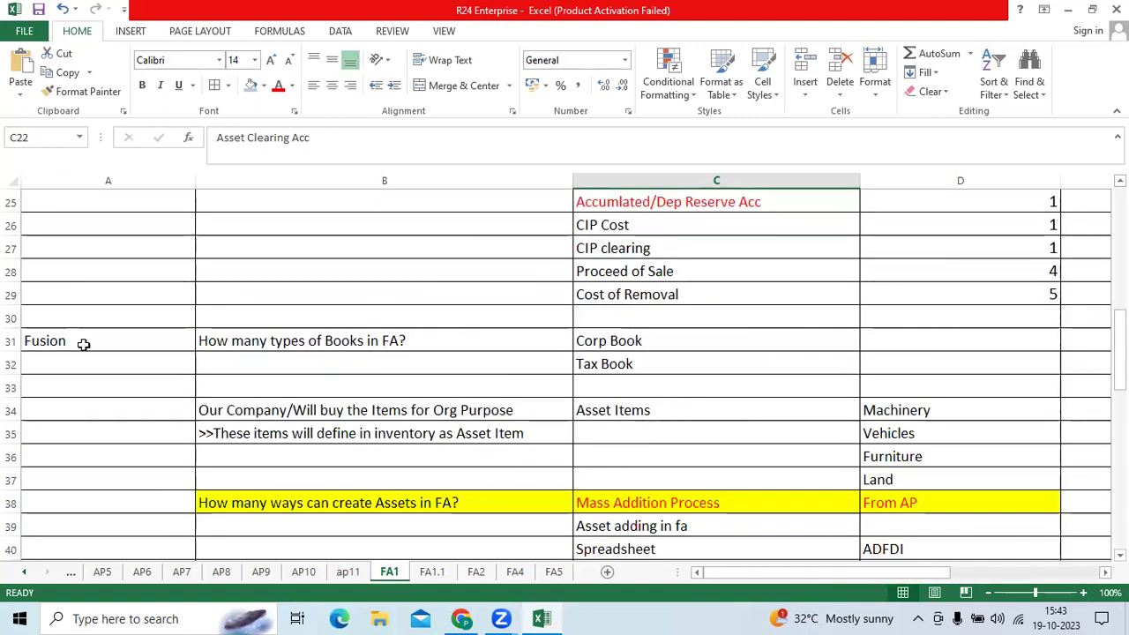
pyautogui.moveTo(83, 344); pyautogui.dragTo(431, 345)
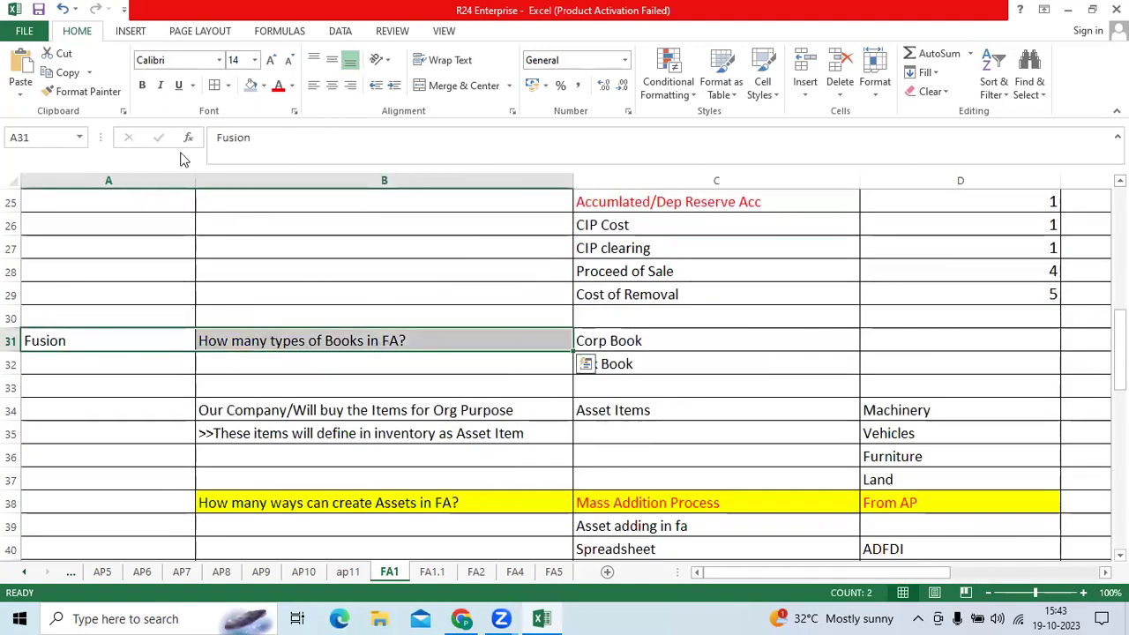
pyautogui.click(278, 86)
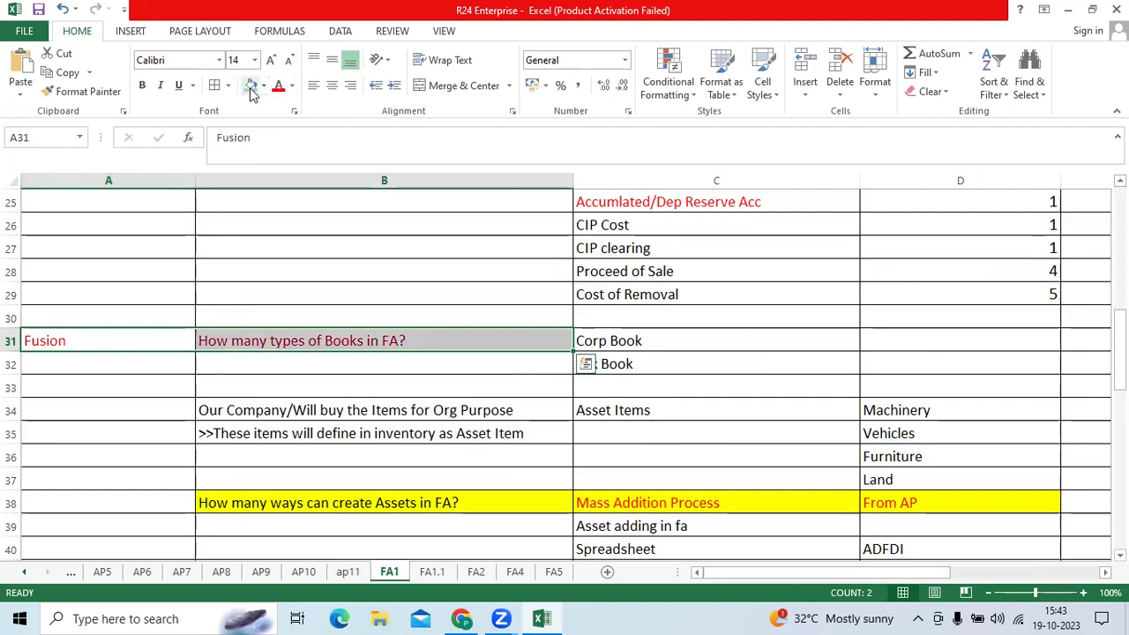
pyautogui.click(250, 87)
# Review the Corp Book and Tax Book answers and the Org Purpose note in B34.
pyautogui.click(658, 337)
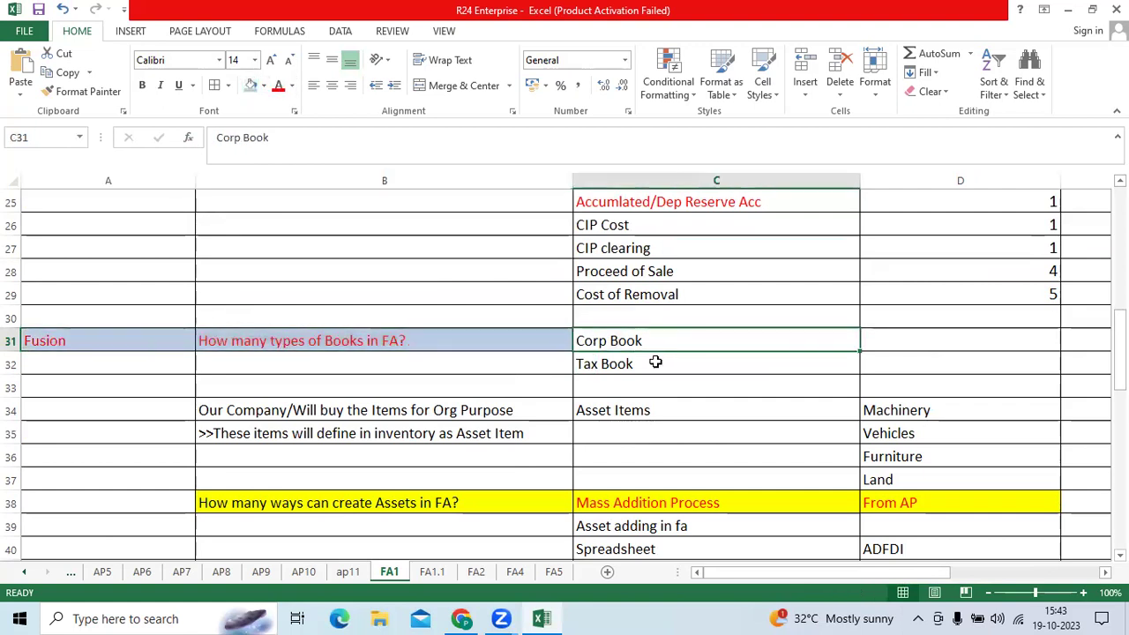
pyautogui.click(655, 362)
pyautogui.click(653, 344)
pyautogui.click(648, 365)
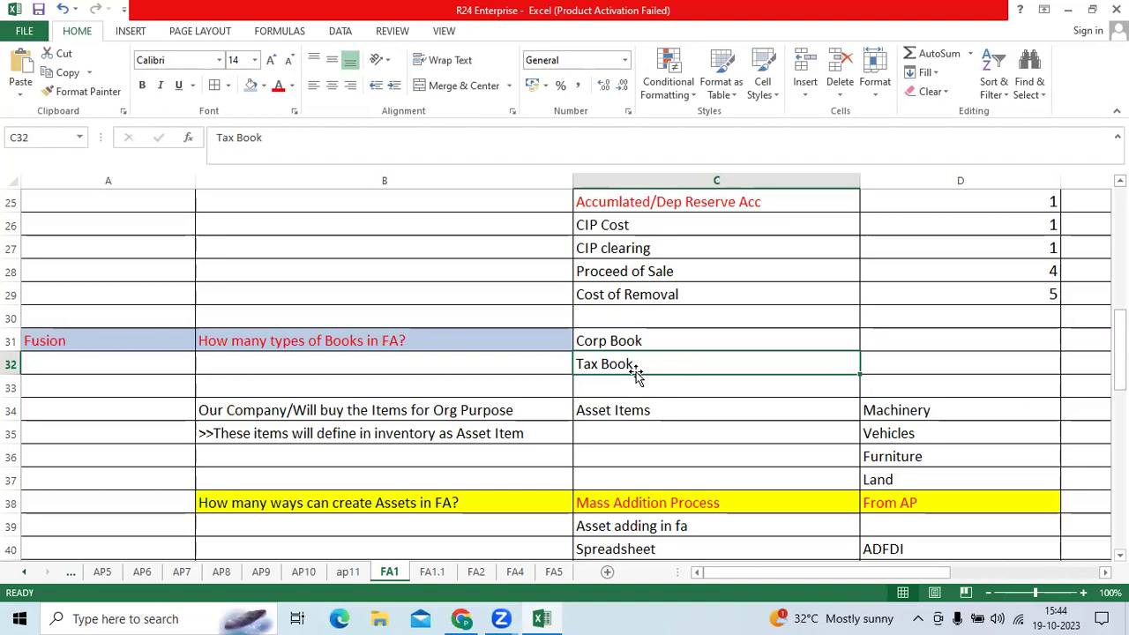
pyautogui.click(404, 412)
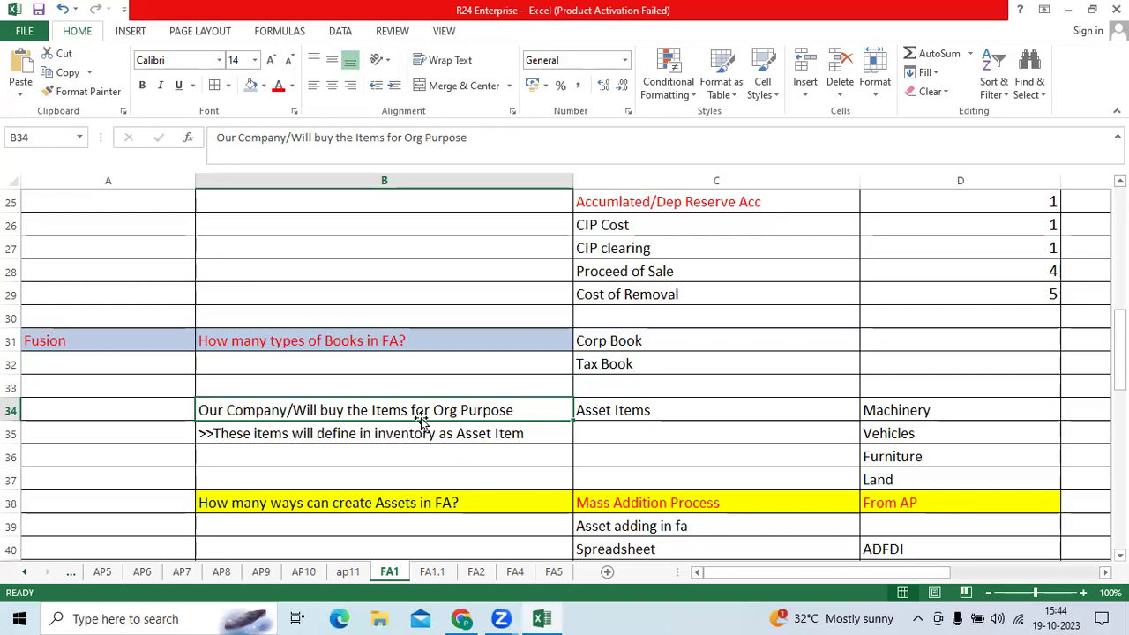
pyautogui.click(632, 413)
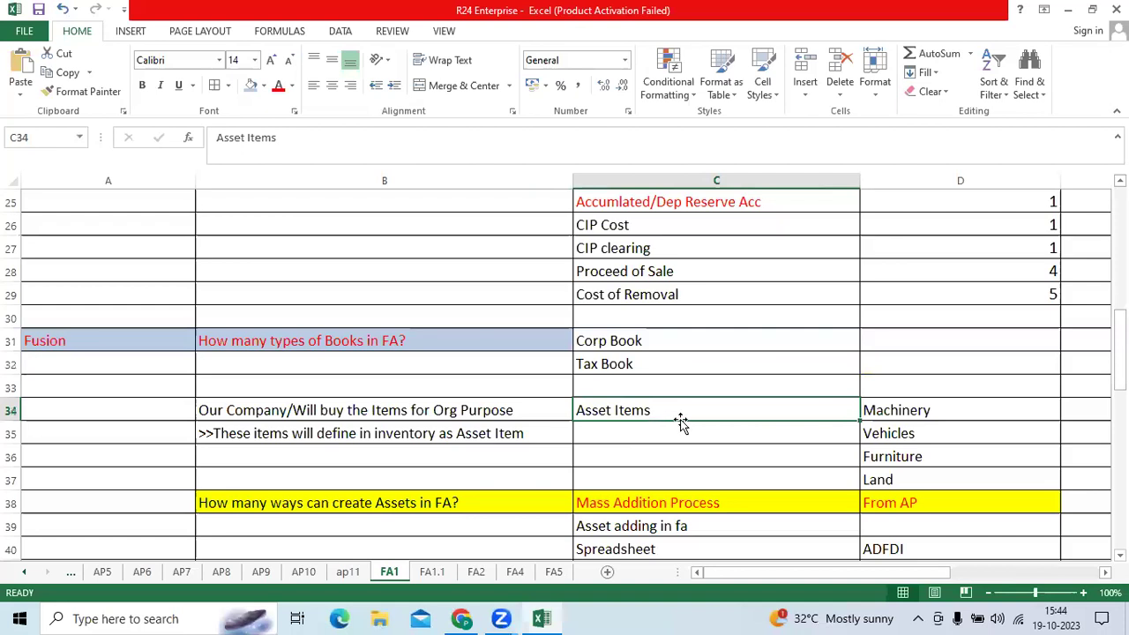
pyautogui.click(927, 413)
pyautogui.click(926, 435)
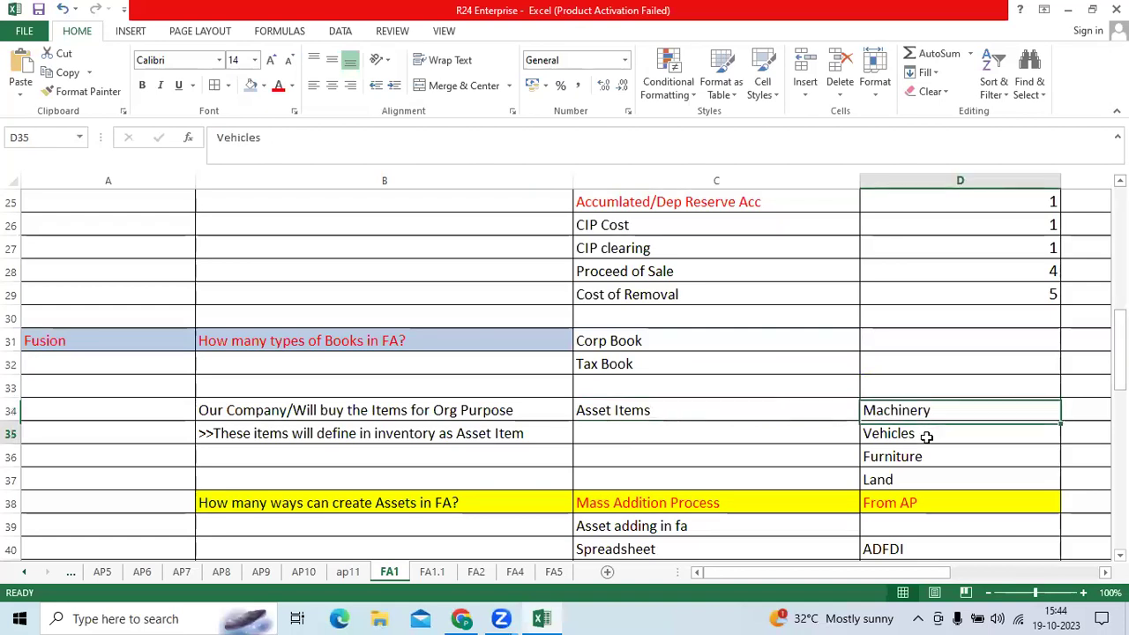
pyautogui.click(917, 459)
pyautogui.click(908, 478)
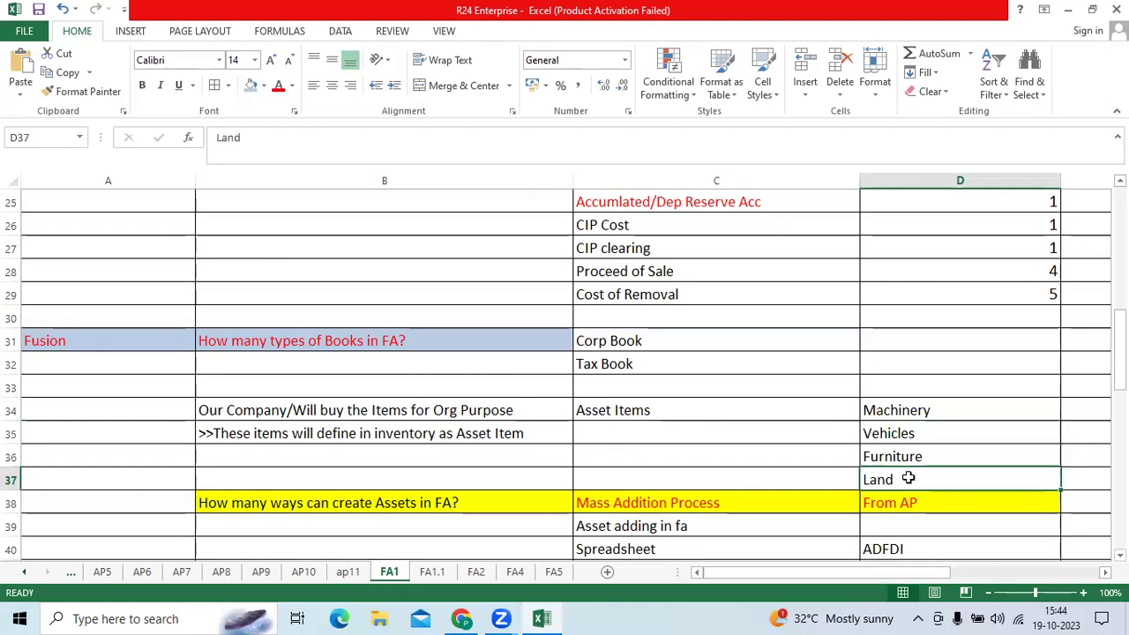
pyautogui.scroll(-1, 909, 479)
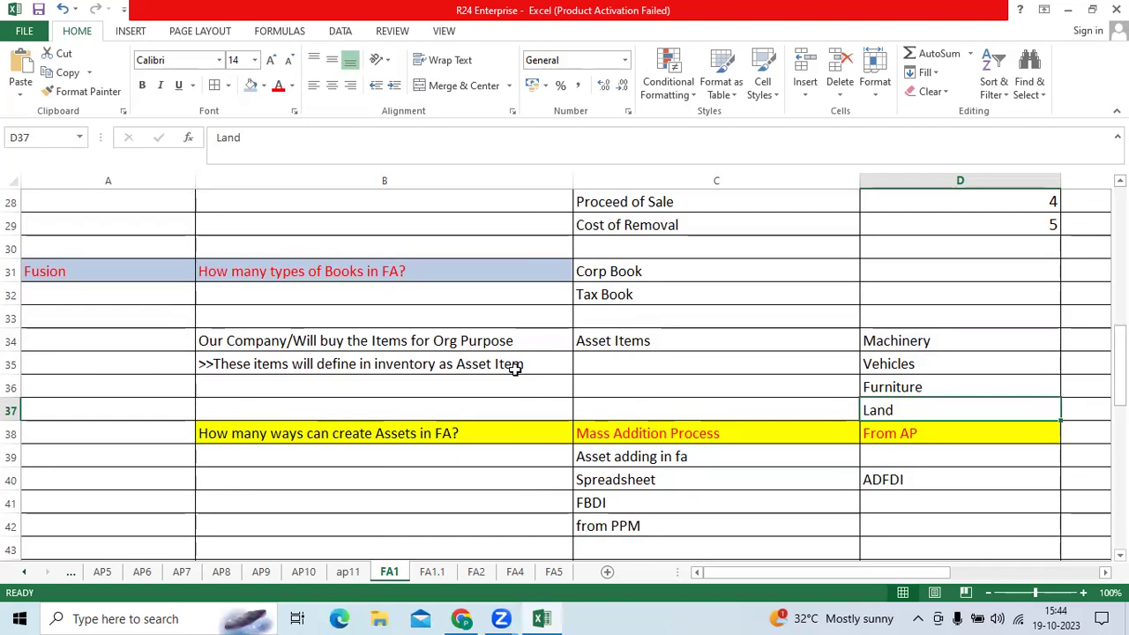
pyautogui.scroll(-1, 514, 369)
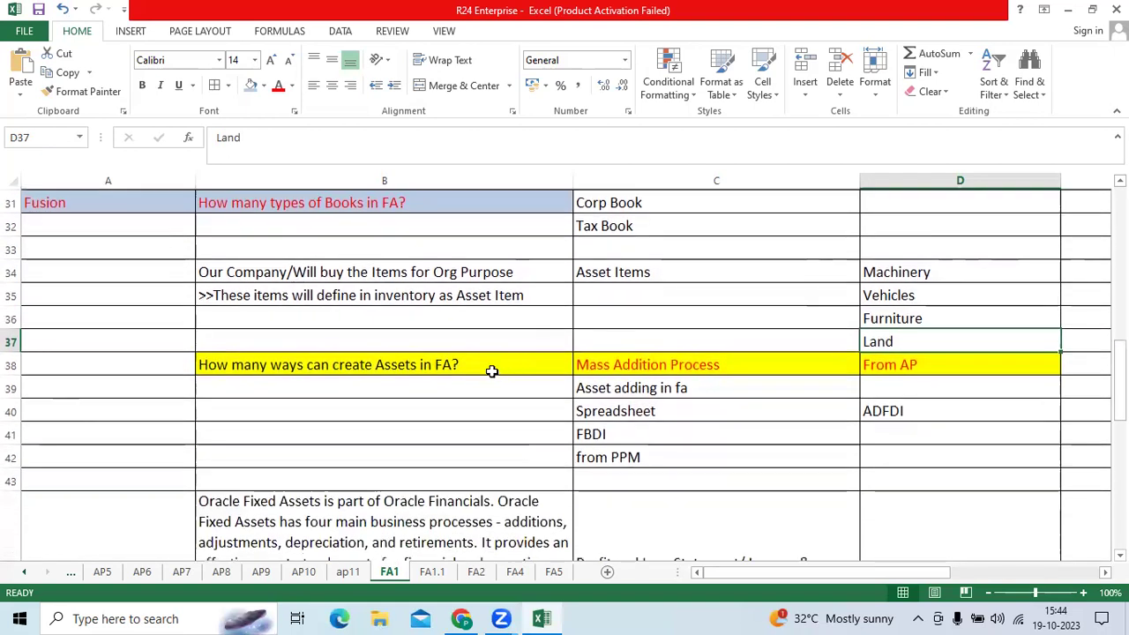
pyautogui.click(368, 372)
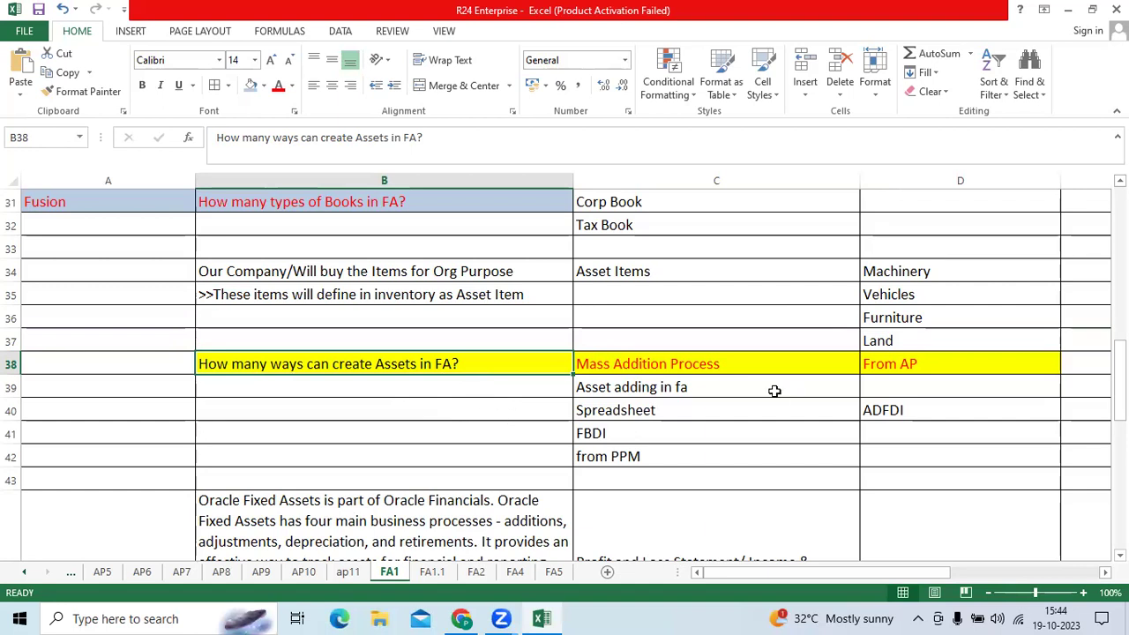
pyautogui.click(733, 369)
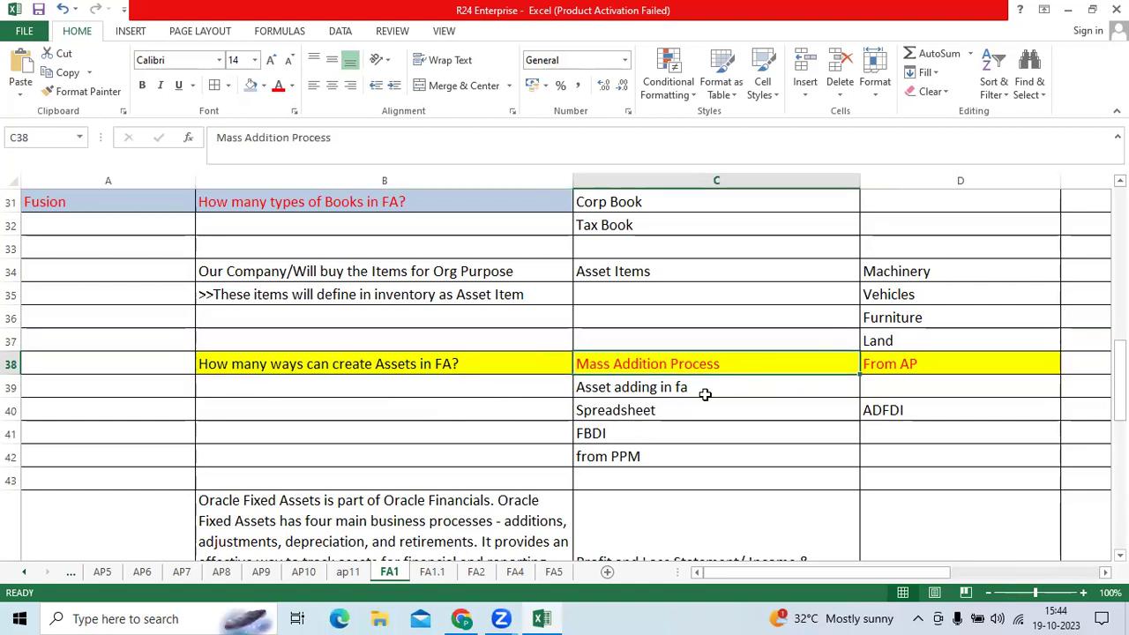
pyautogui.click(706, 396)
pyautogui.click(681, 410)
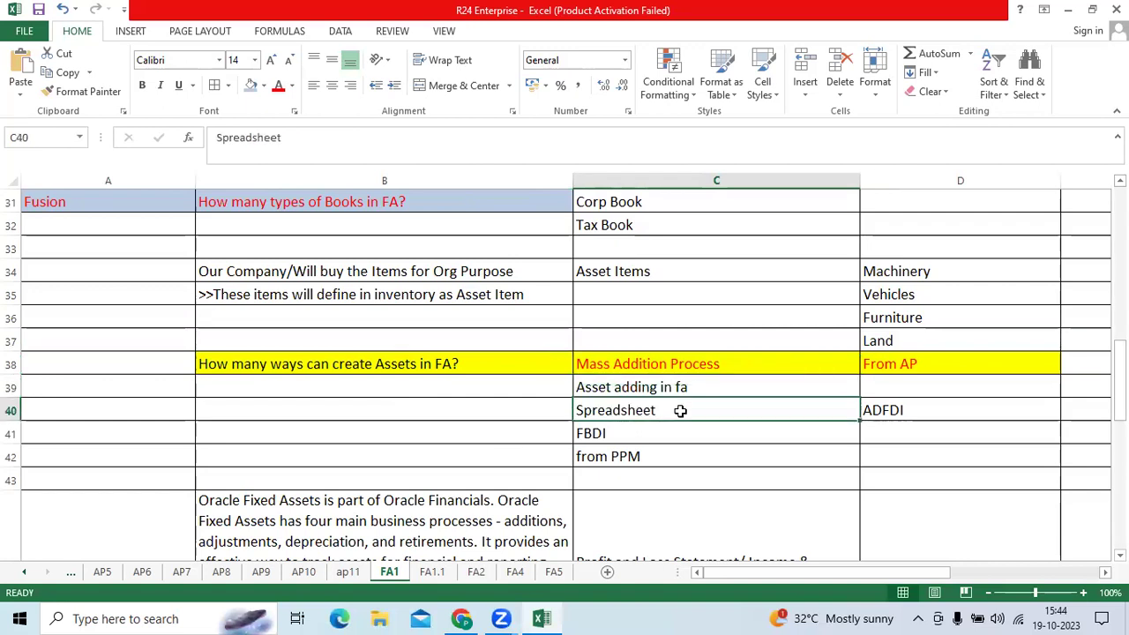
pyautogui.click(662, 432)
pyautogui.click(653, 456)
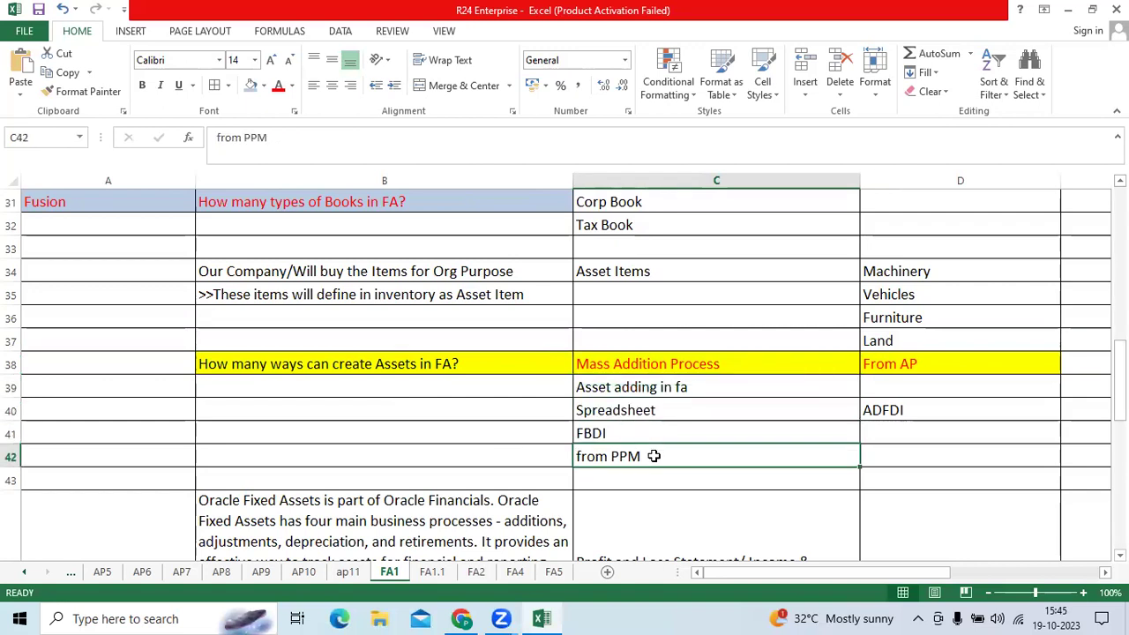
pyautogui.scroll(-2, 654, 456)
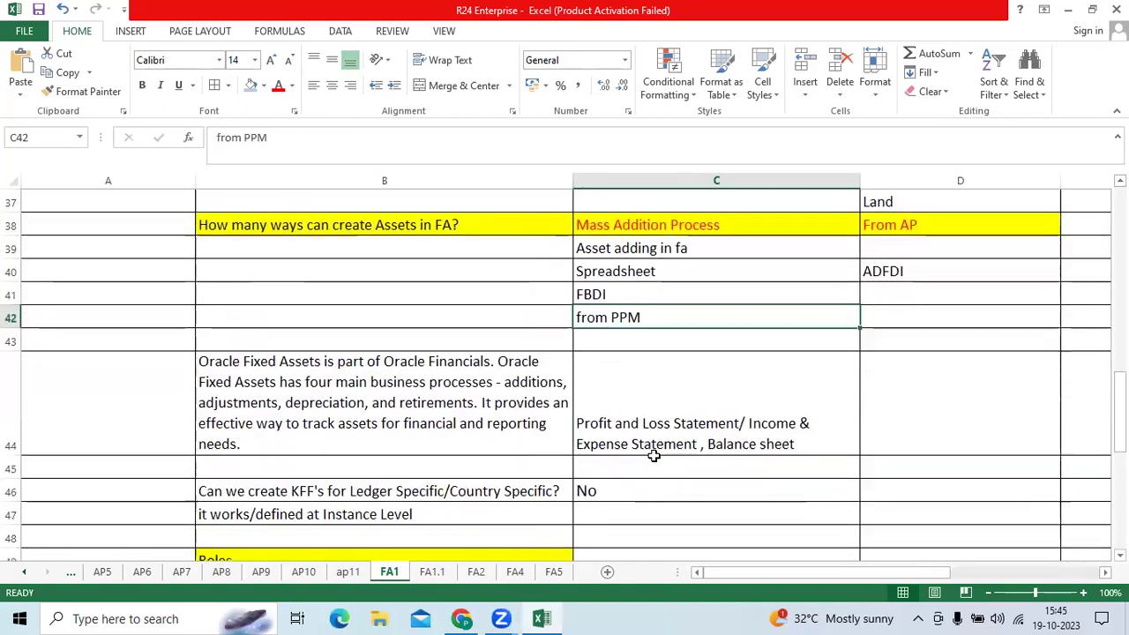
pyautogui.click(386, 404)
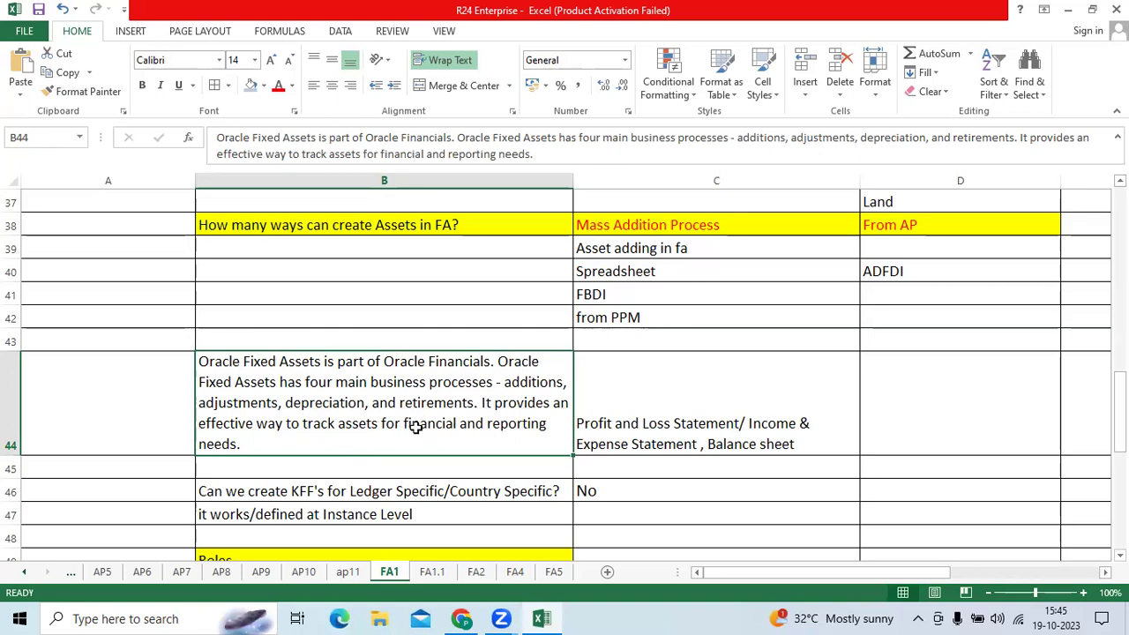
pyautogui.scroll(-2, 415, 426)
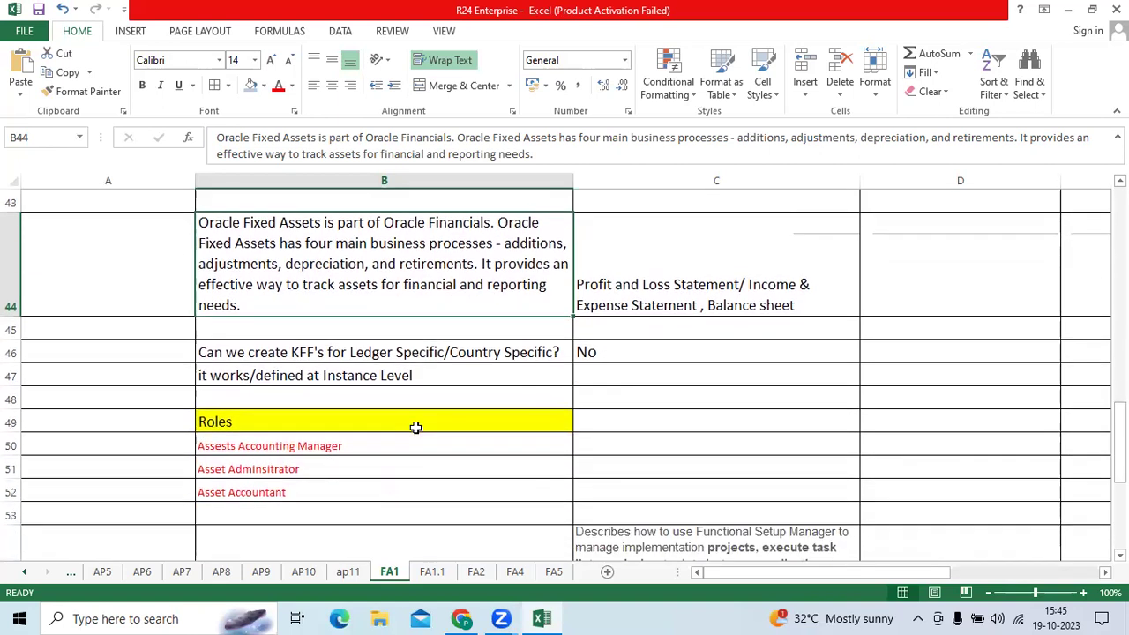
pyautogui.click(378, 357)
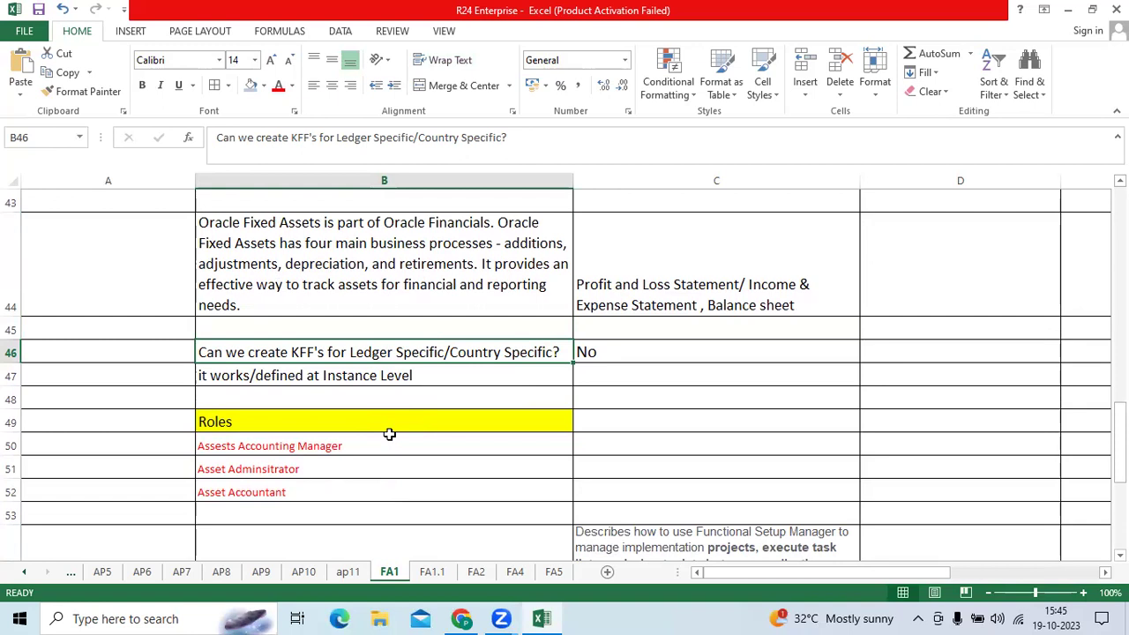
pyautogui.click(427, 381)
pyautogui.scroll(-1, 409, 424)
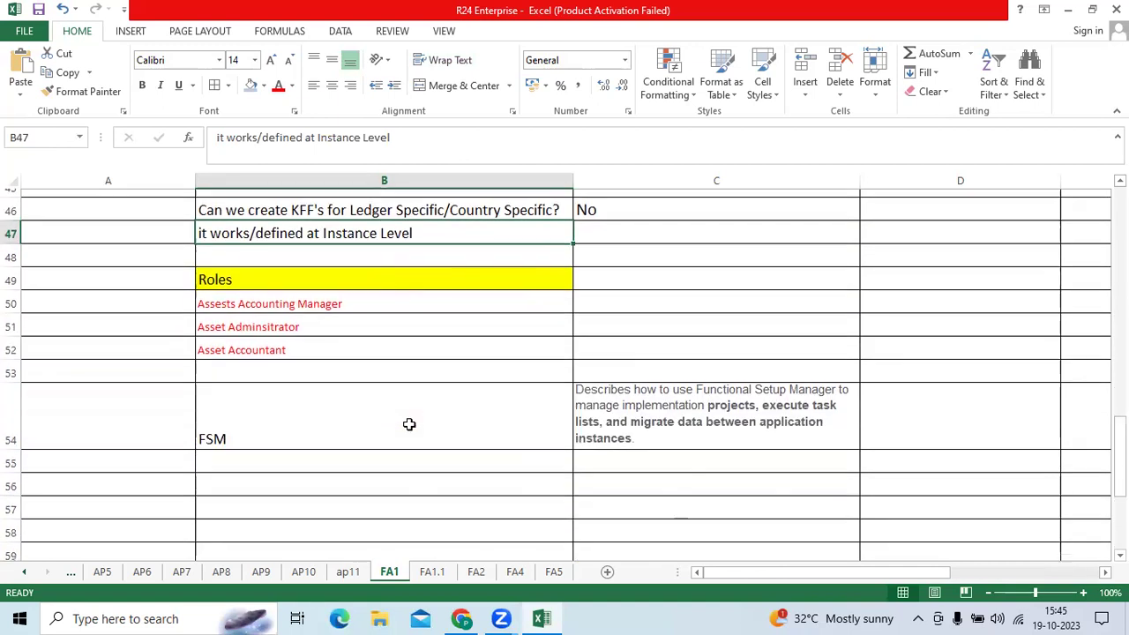
pyautogui.moveTo(371, 272); pyautogui.dragTo(362, 342)
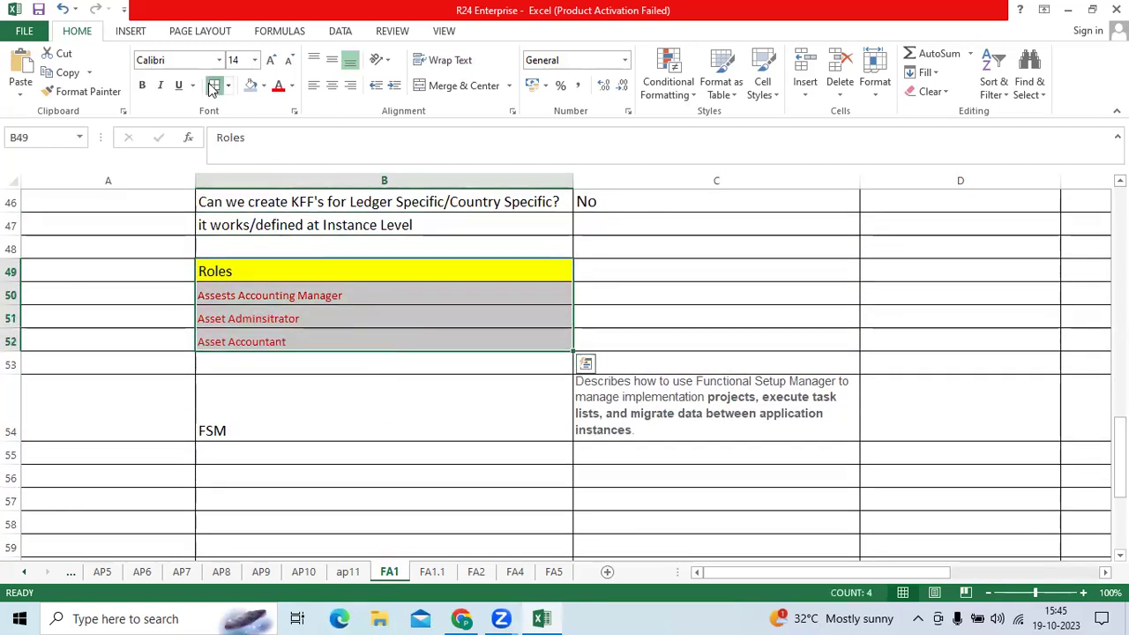
pyautogui.click(375, 425)
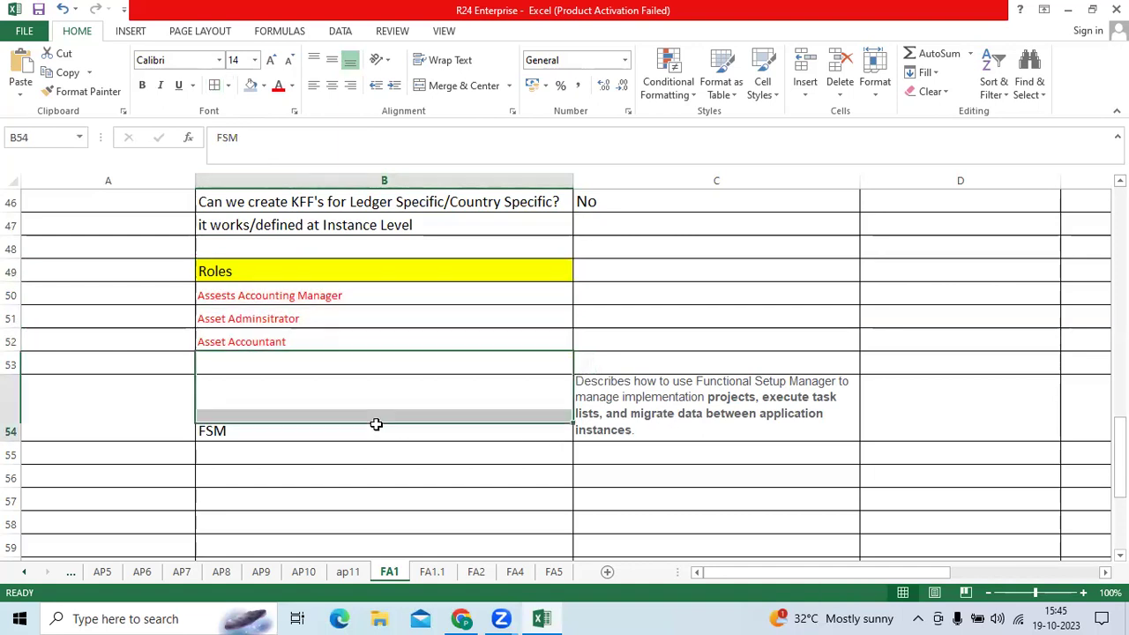
pyautogui.scroll(-1, 376, 424)
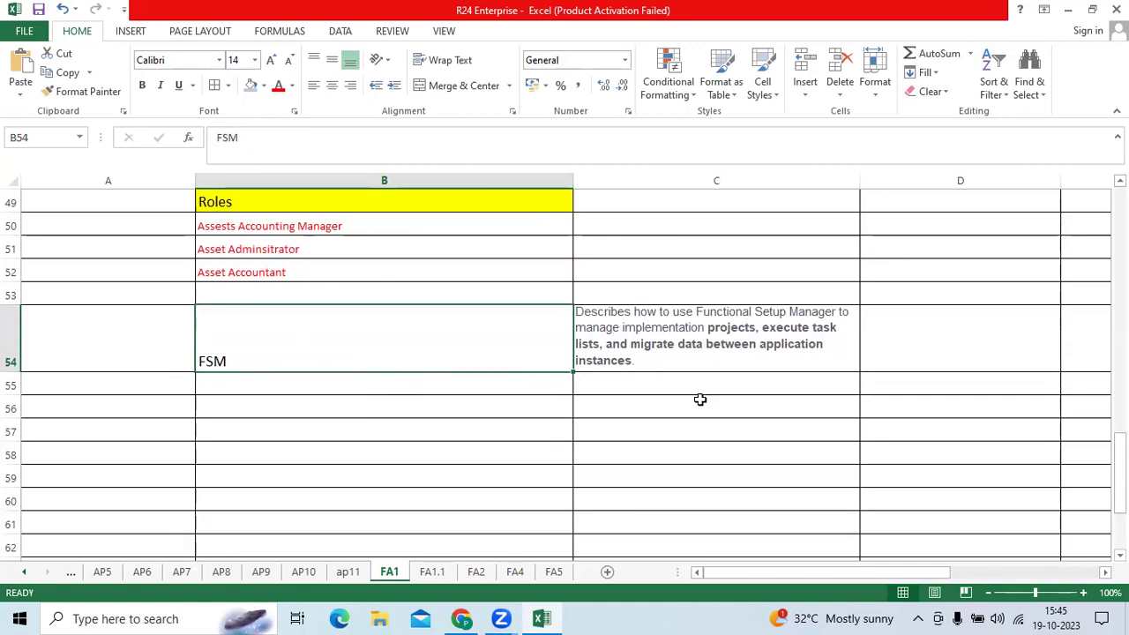
pyautogui.click(432, 571)
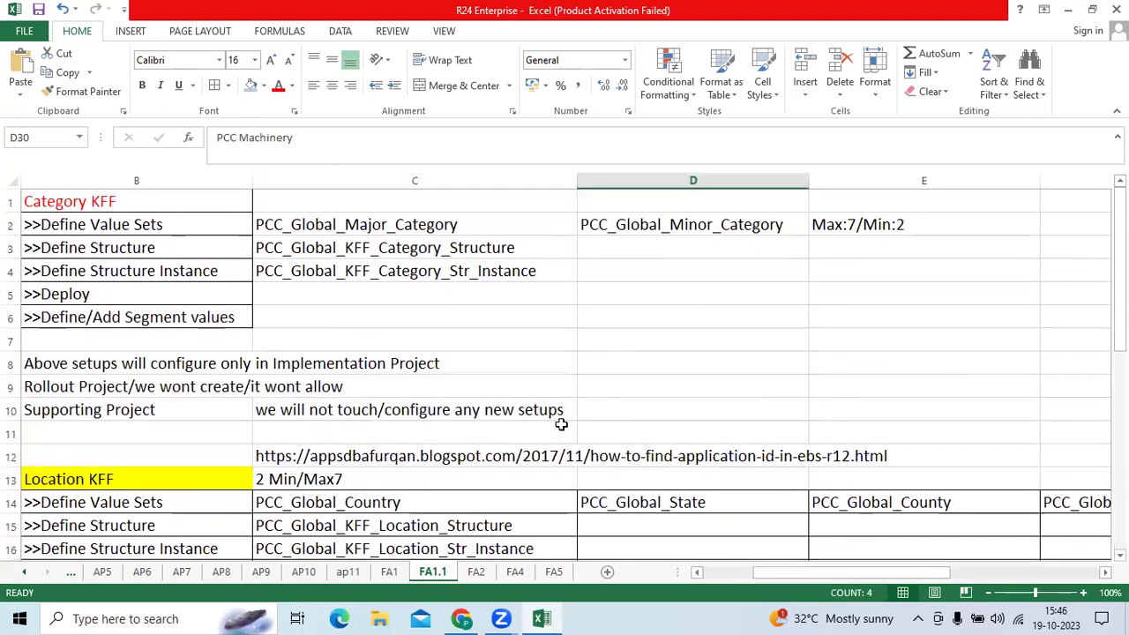
pyautogui.click(389, 571)
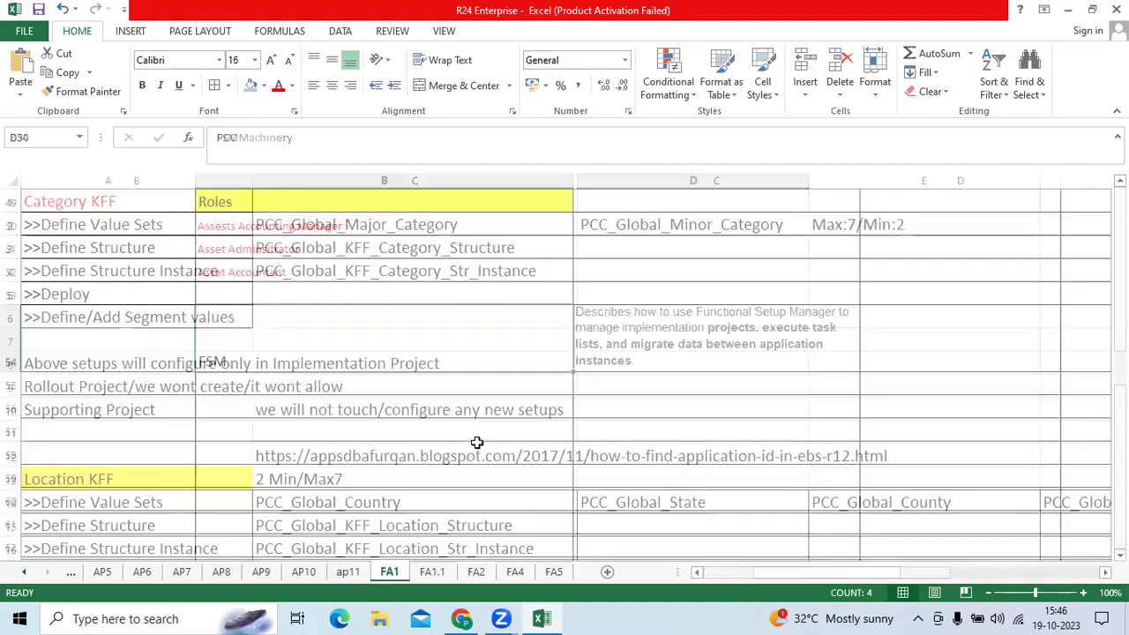
pyautogui.click(360, 343)
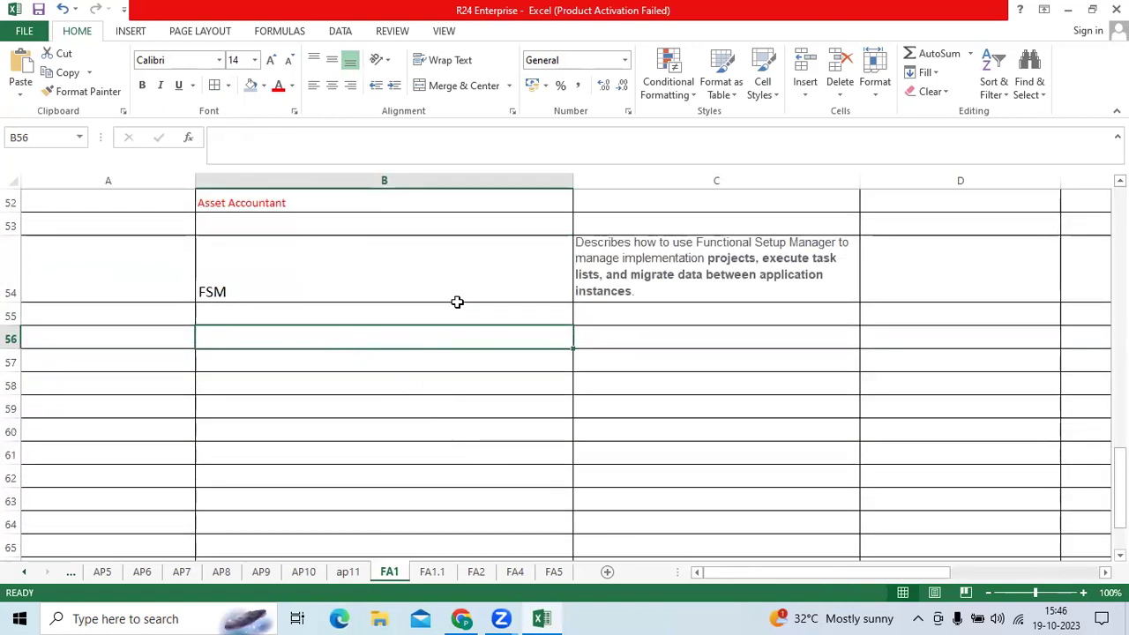
# Enter PCC Company in B56 and Required Machinery/Laptops in C56.
pyautogui.write('PC')
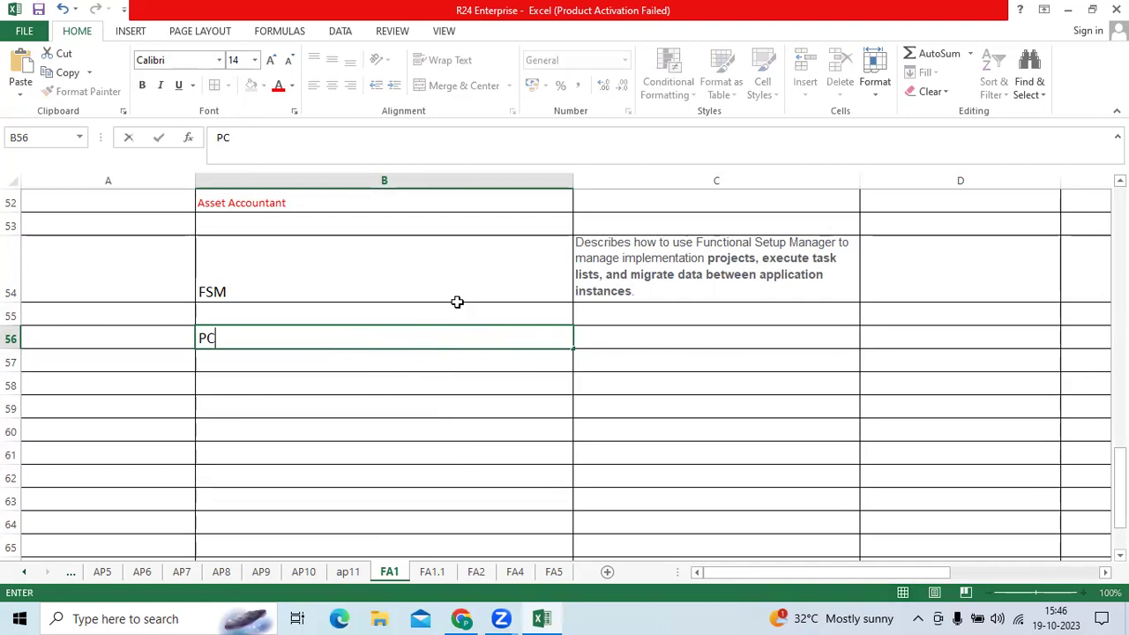
pyautogui.write('C Company')
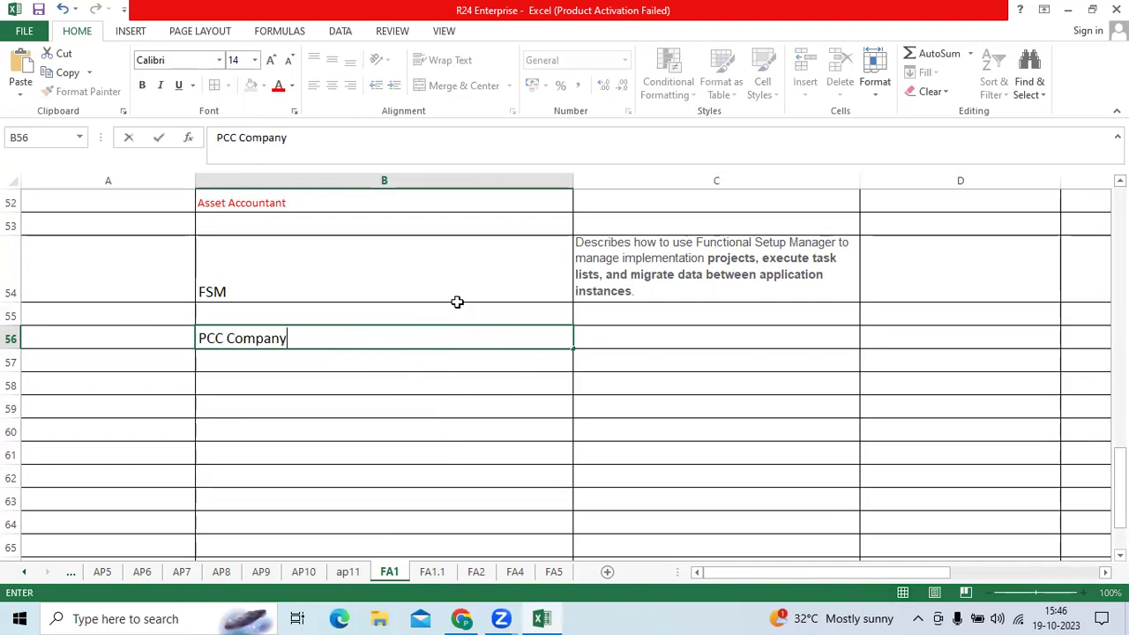
pyautogui.press('Tab')
pyautogui.write('Required')
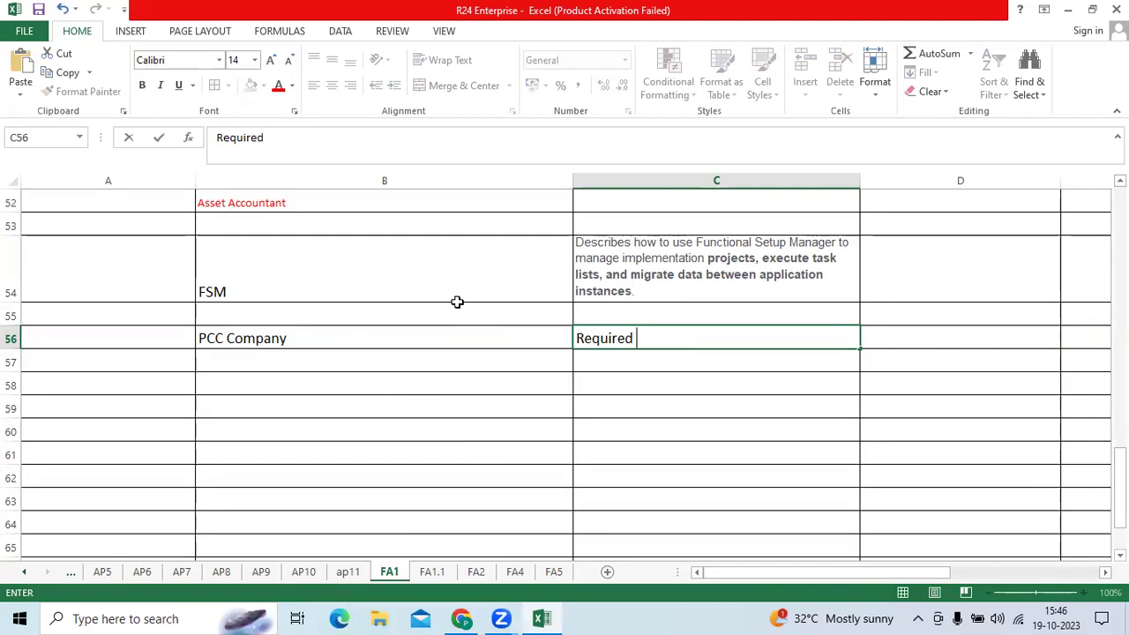
pyautogui.write(' Machinery')
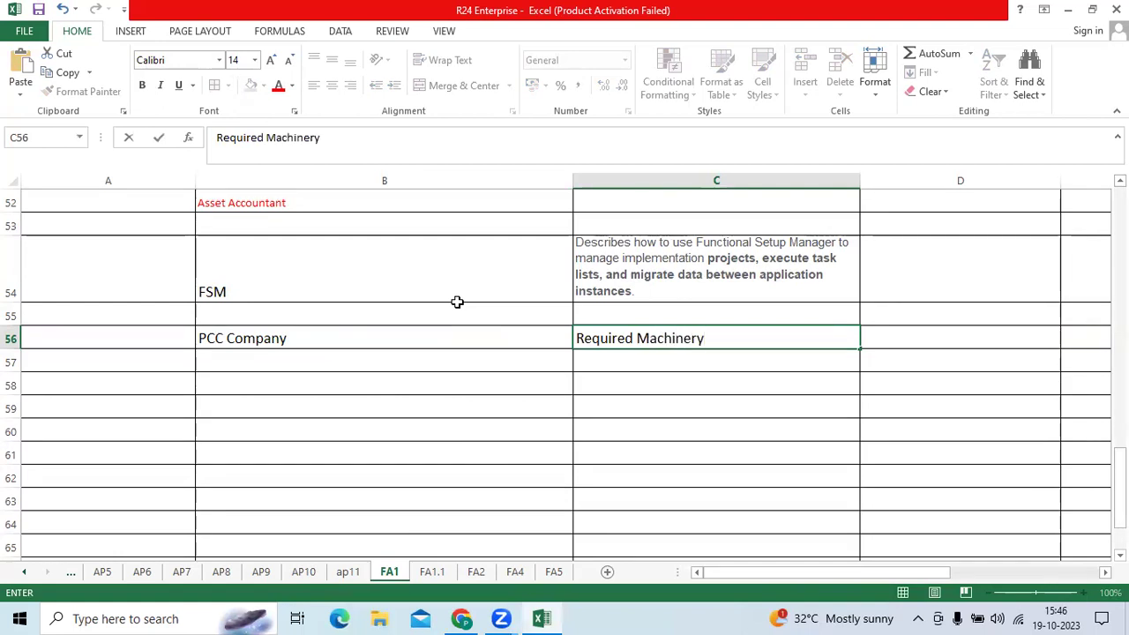
pyautogui.write('/Laptops')
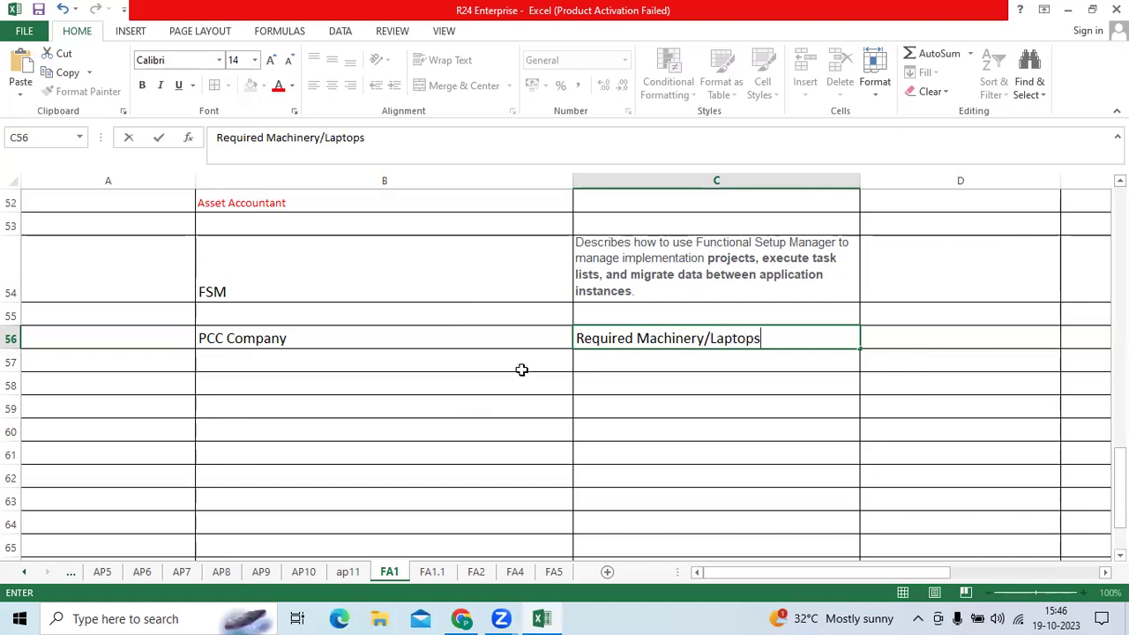
pyautogui.click(521, 370)
# Shade C56 light blue and enter 'Procure the Assets' in C57.
pyautogui.click(662, 330)
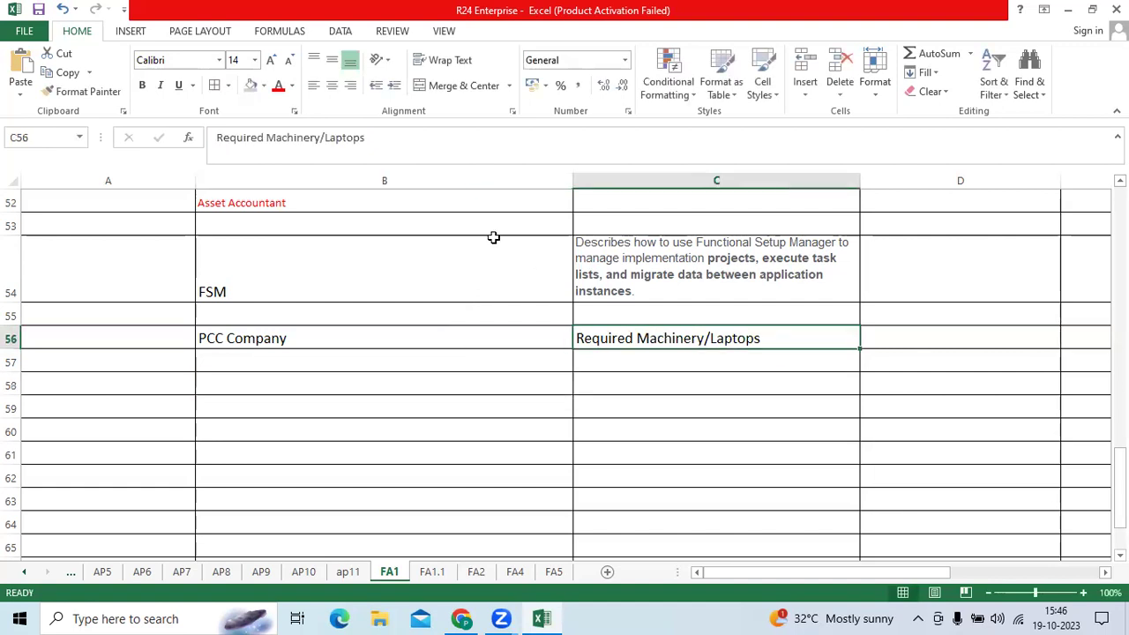
pyautogui.click(251, 84)
pyautogui.click(620, 369)
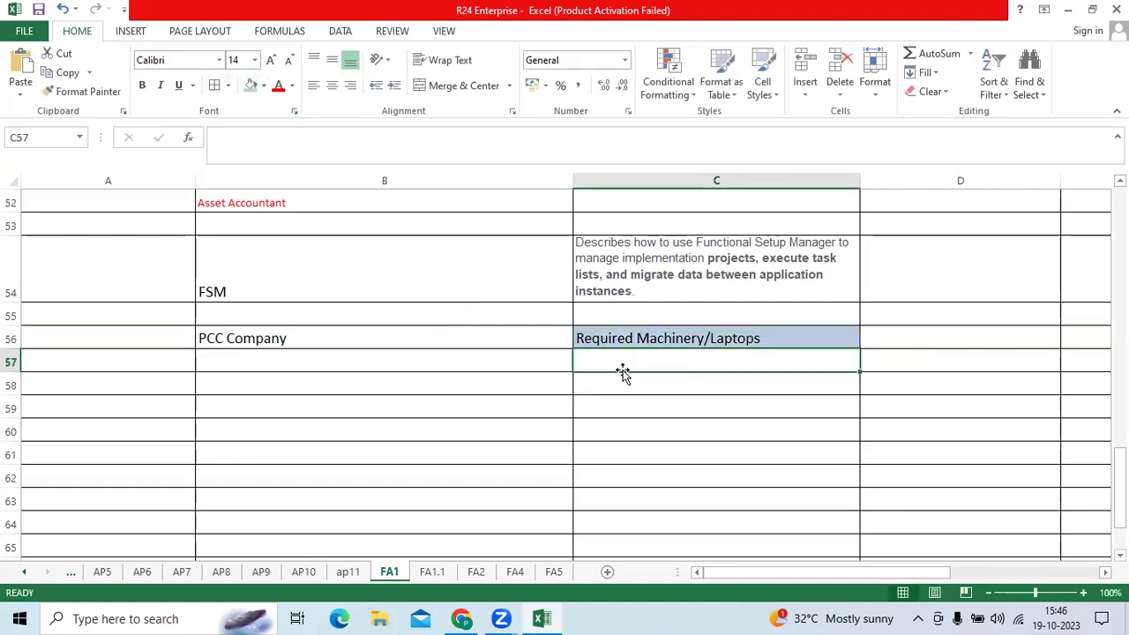
pyautogui.write('Procure')
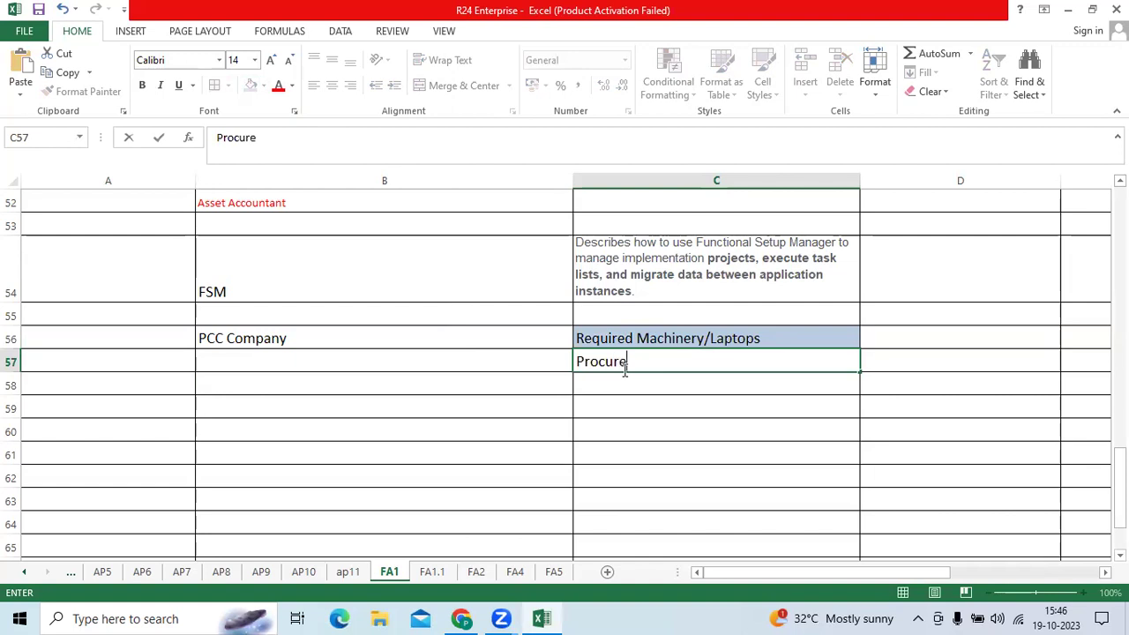
pyautogui.write(' the Assets')
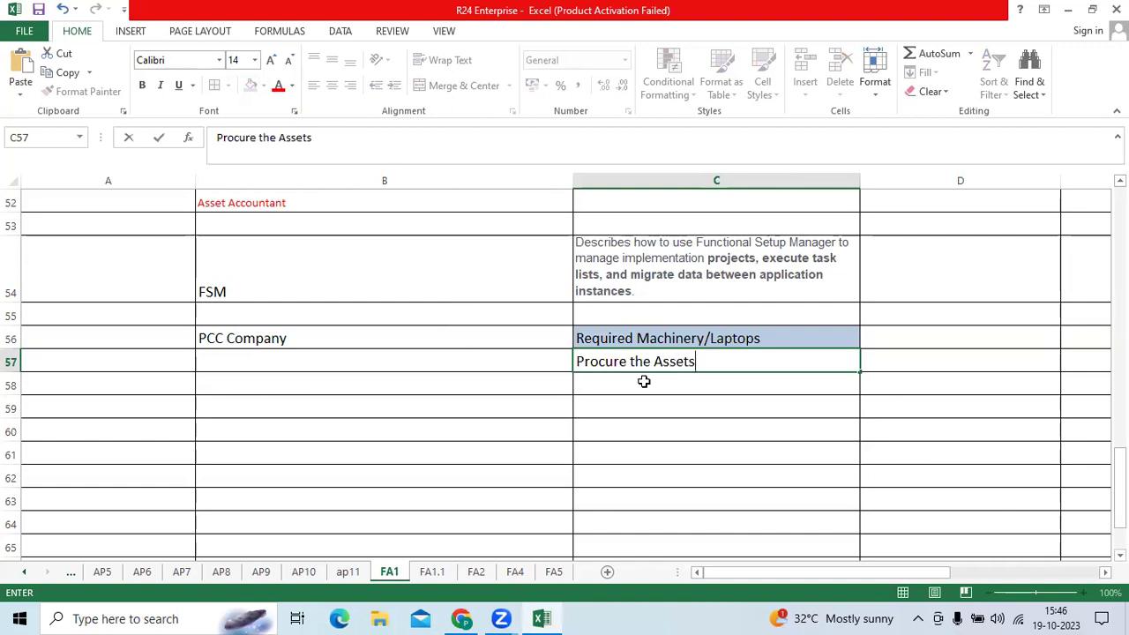
pyautogui.press('Return')
pyautogui.press('Up')
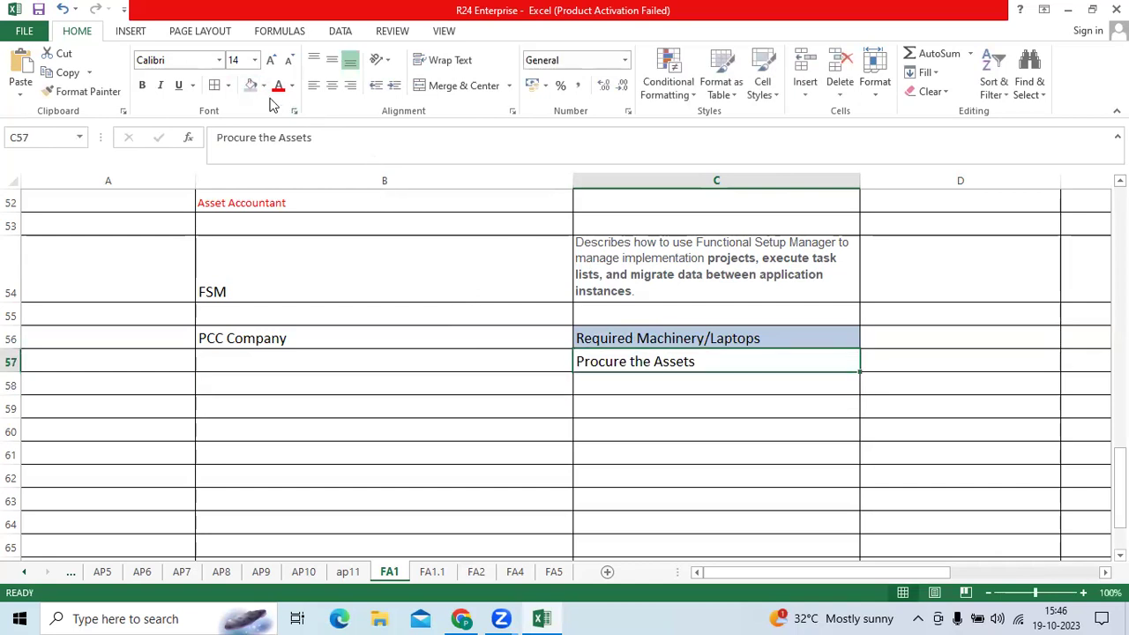
# Fill C57 yellow and enter 'Procure to PayProcess' in D57.
pyautogui.click(263, 86)
pyautogui.click(292, 215)
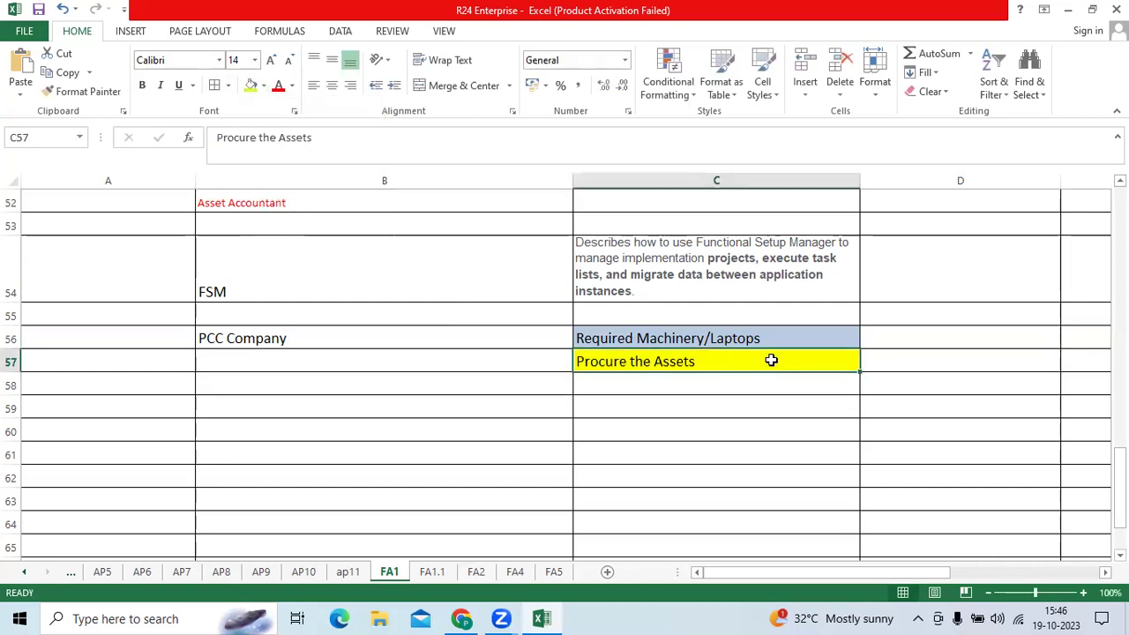
pyautogui.click(897, 371)
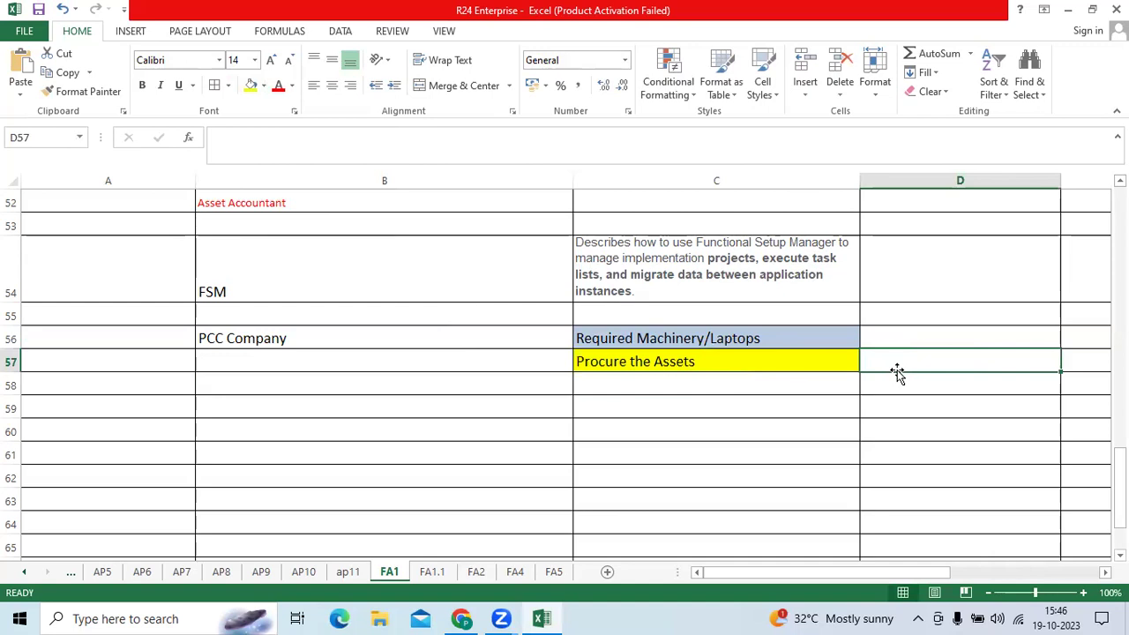
pyautogui.write('Procure')
pyautogui.press('BackSpace')
pyautogui.press('BackSpace')
pyautogui.press('BackSpace')
pyautogui.press('BackSpace')
pyautogui.press('BackSpace')
pyautogui.press('BackSpace')
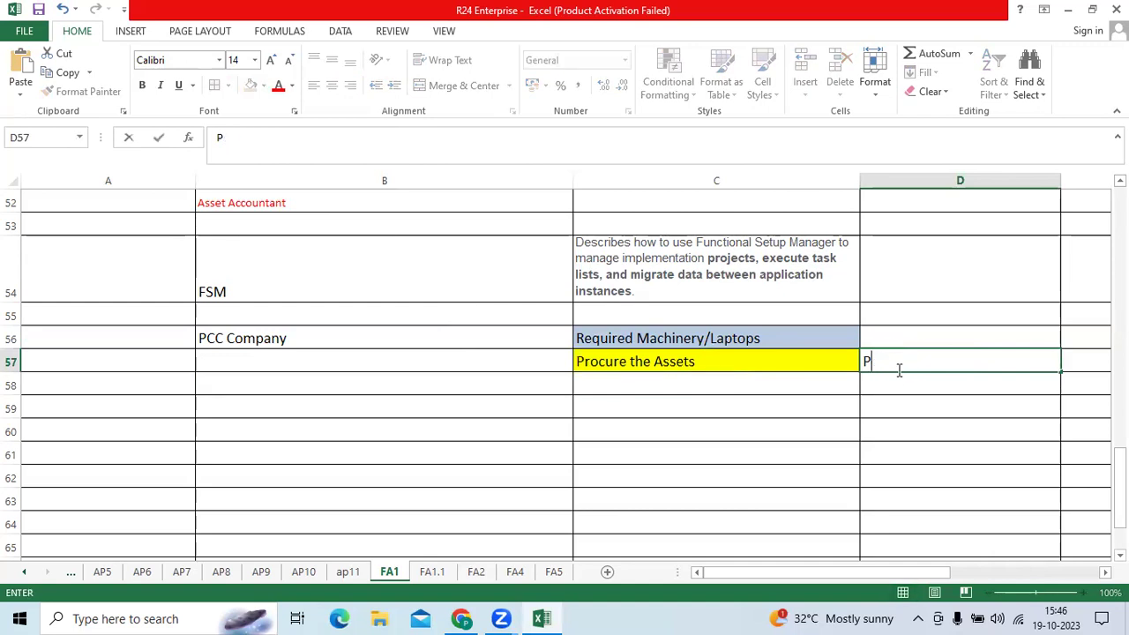
pyautogui.write('rocure to PayProcess')
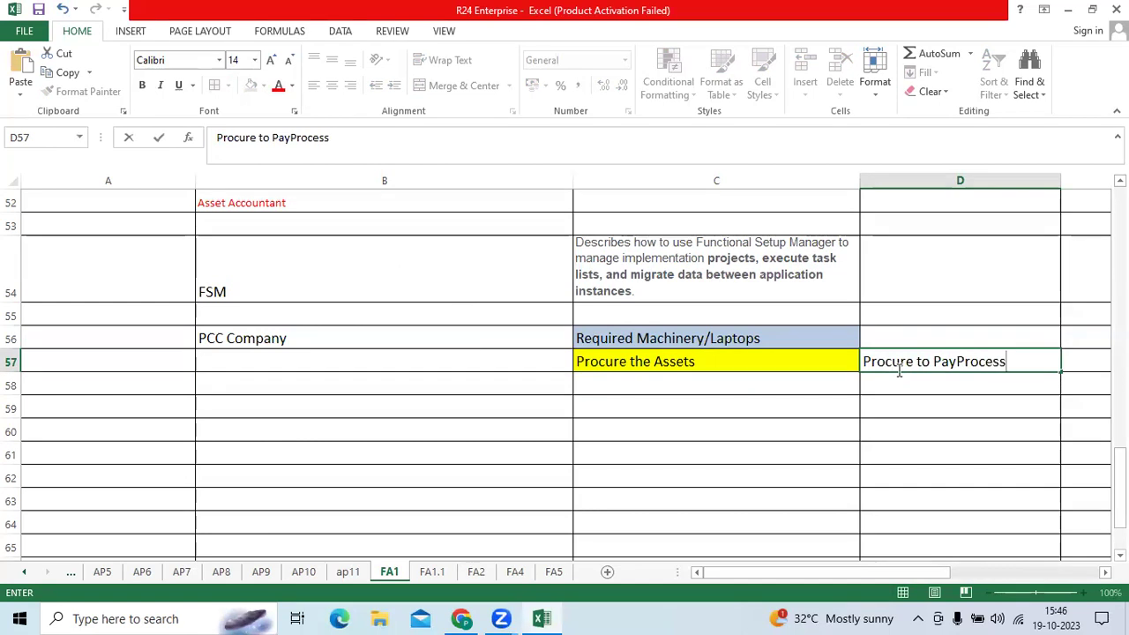
pyautogui.press('Return')
# Add '>>2 Way' and '>>3 Way' below it in D58 and D59.
pyautogui.write('>>2')
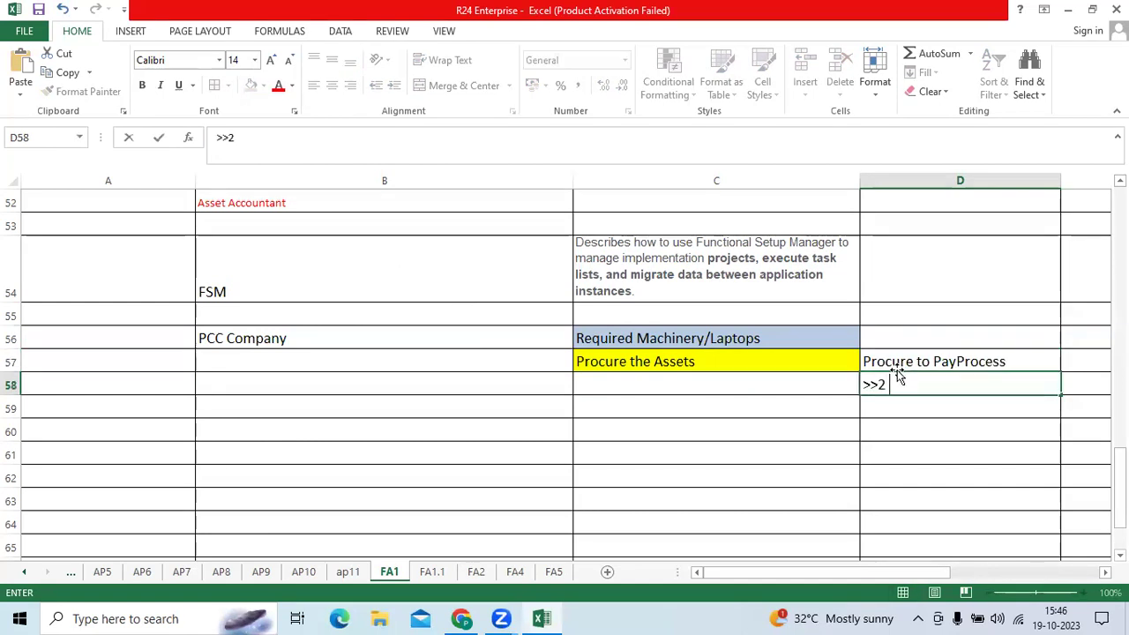
pyautogui.write(' Way')
pyautogui.press('Return')
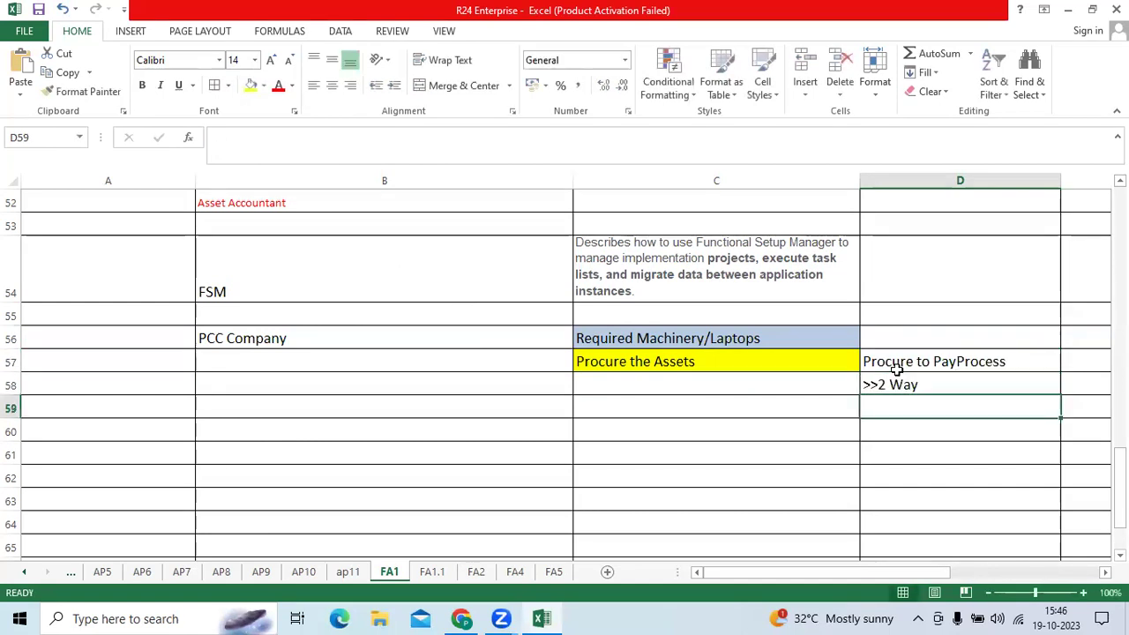
pyautogui.write('>>3 ')
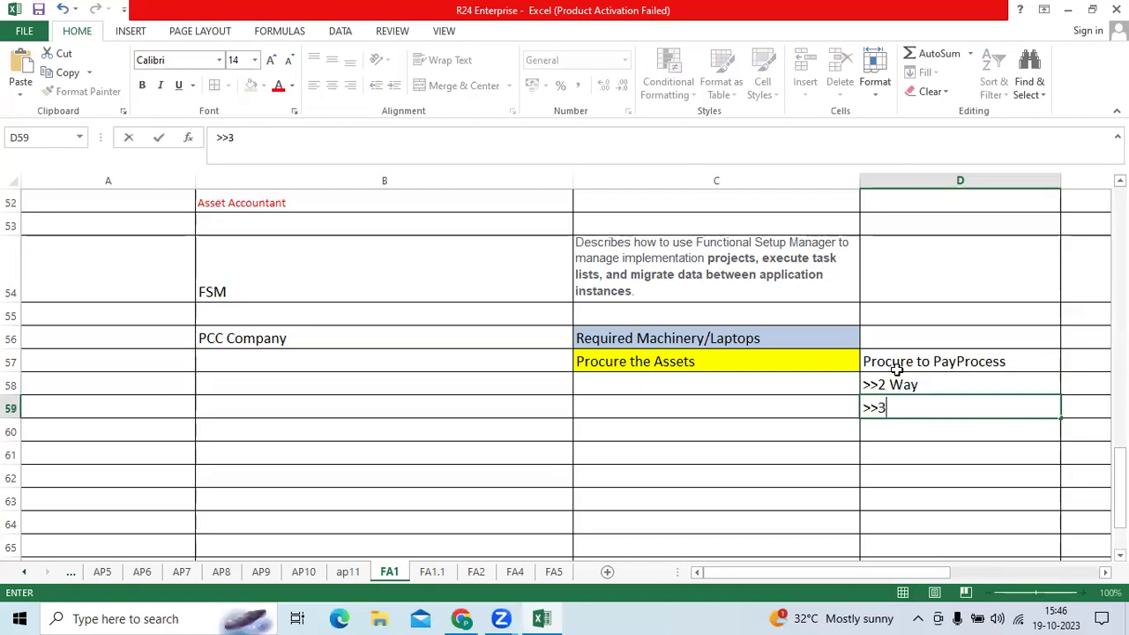
pyautogui.write('Way')
pyautogui.hotkey('ctrl', 'Return')
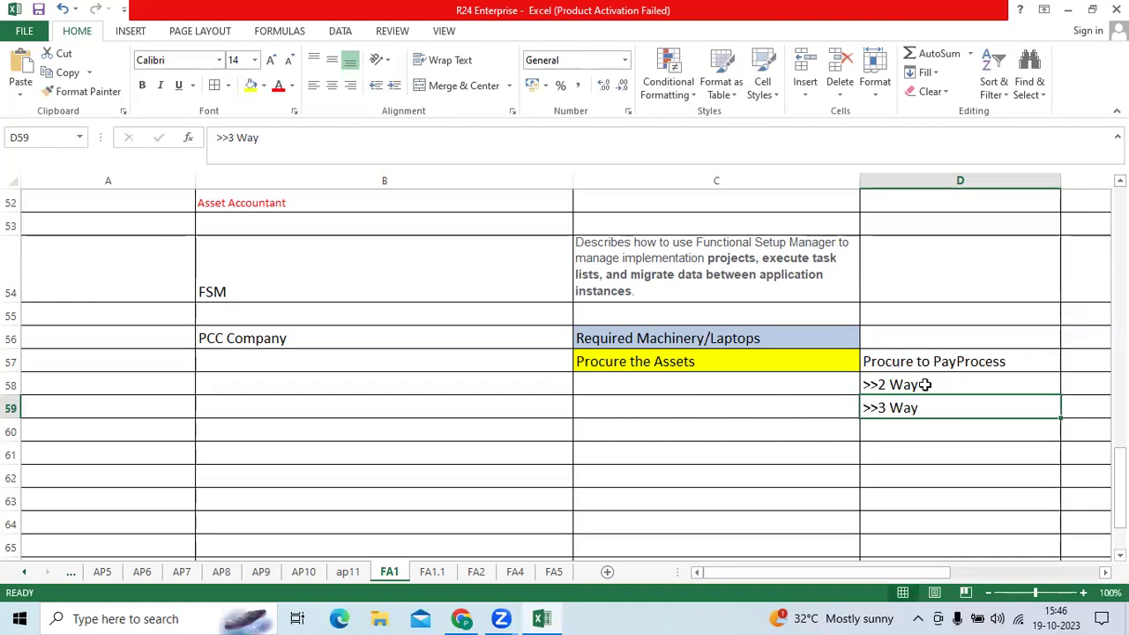
pyautogui.click(924, 385)
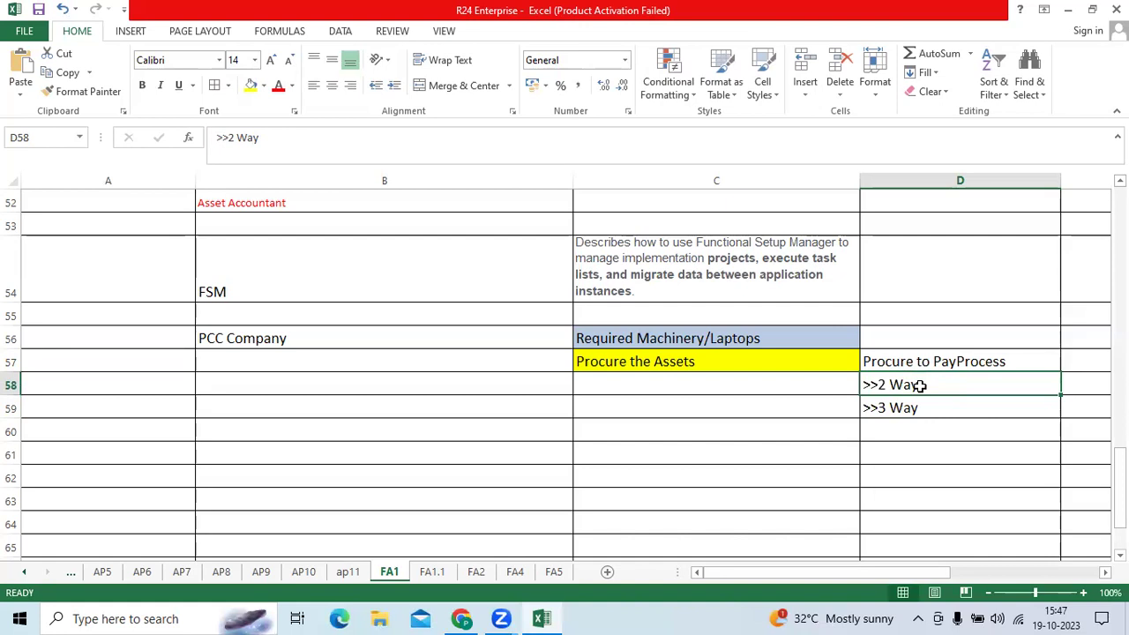
# Enter 'Buy/Purchase Assets without any PO' in C61.
pyautogui.click(765, 450)
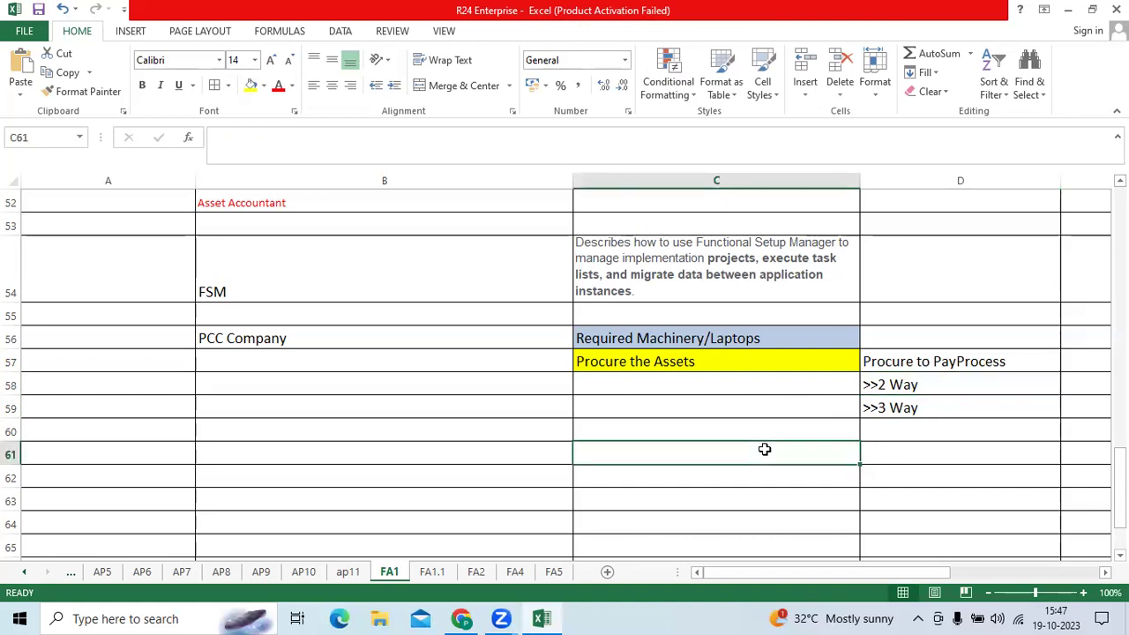
pyautogui.write('B')
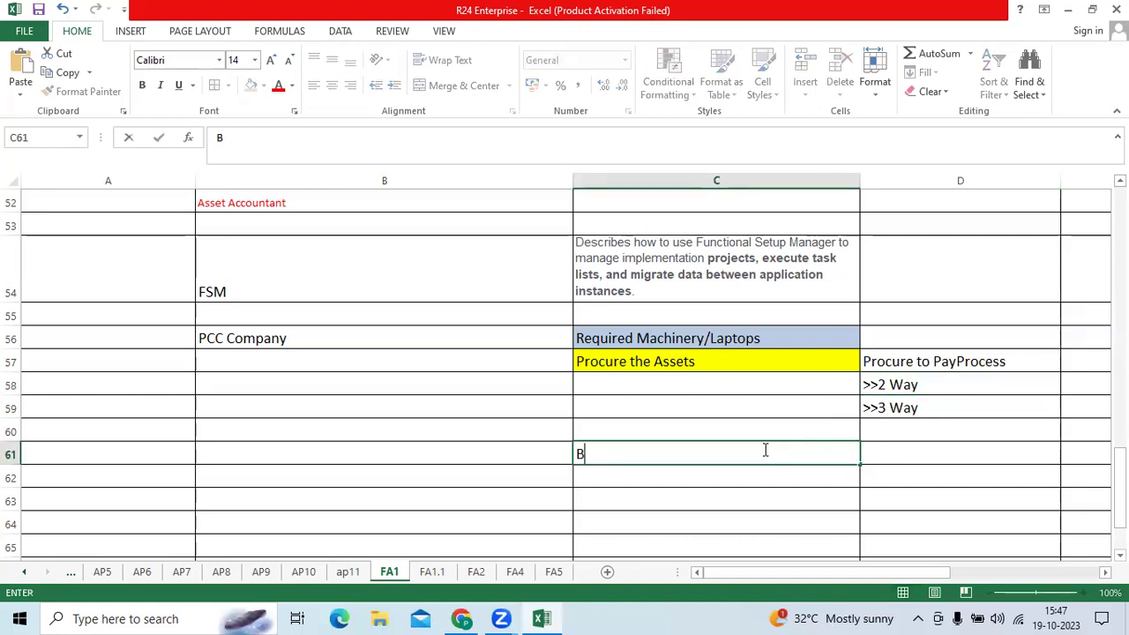
pyautogui.write('uy/Purchase As')
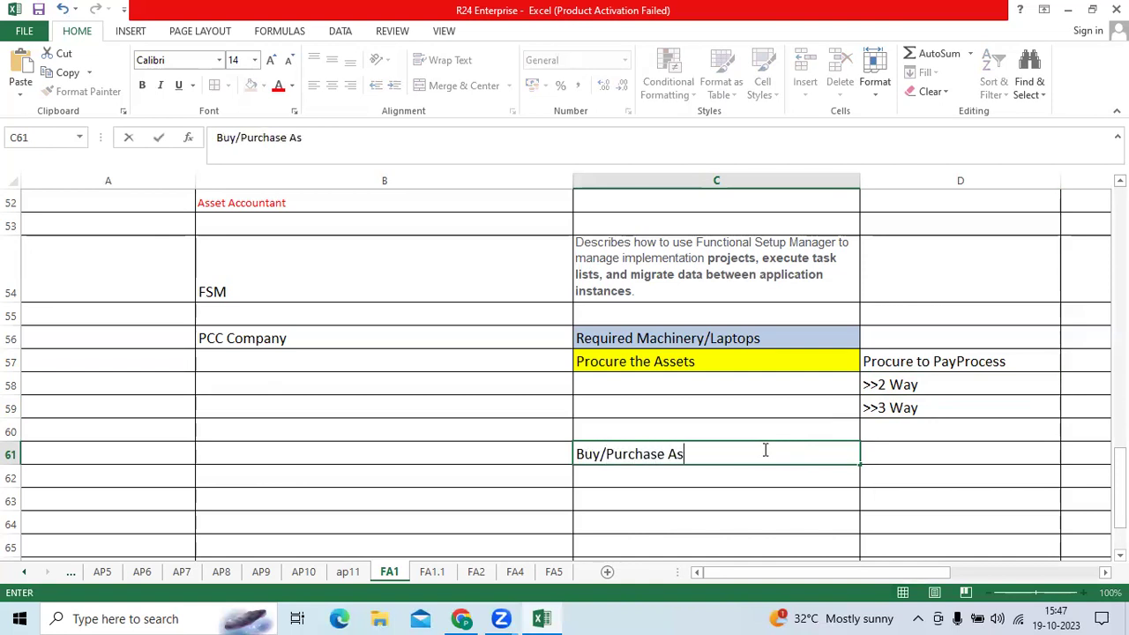
pyautogui.write('sets without N')
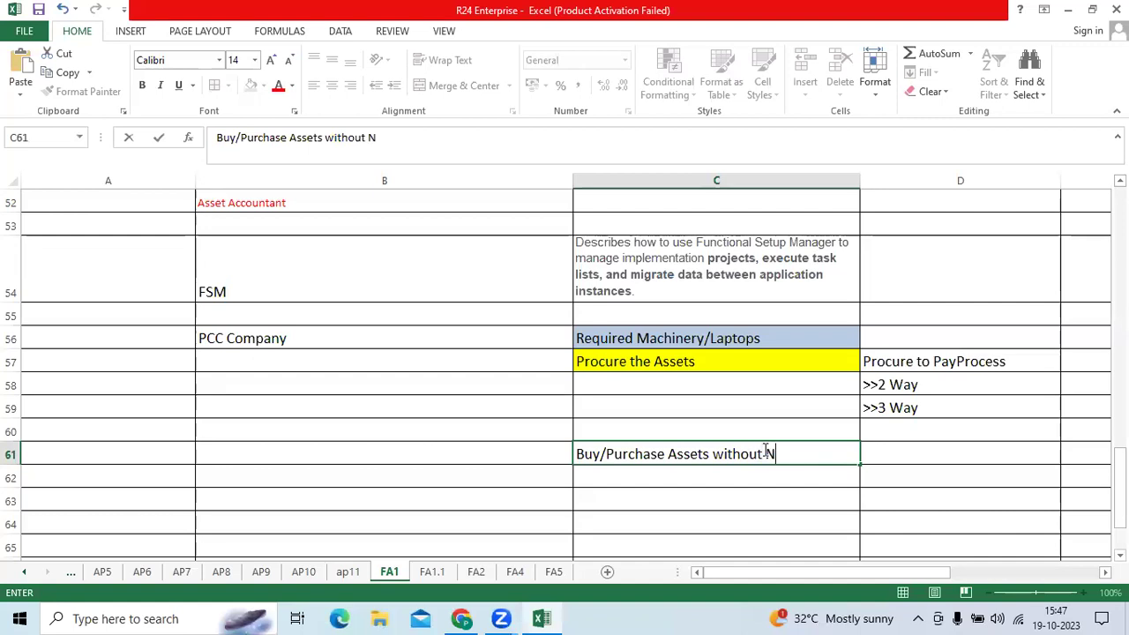
pyautogui.press('BackSpace')
pyautogui.write('any PO')
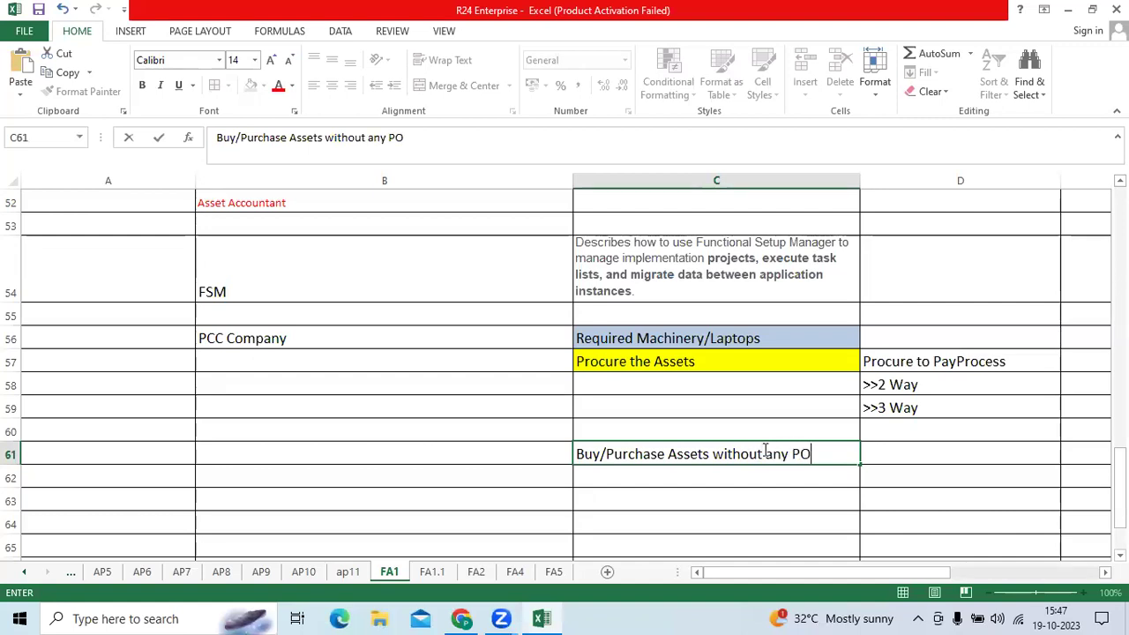
pyautogui.press('Tab')
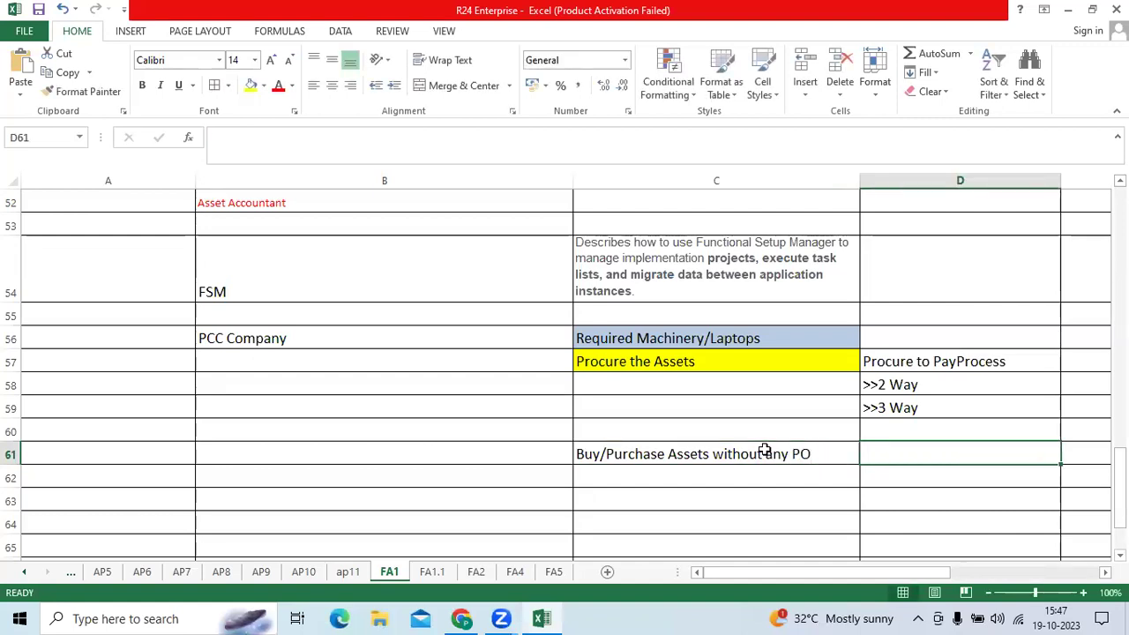
# Write the D61 note on buying assets and recording vendor-provided invoice information in AP.
pyautogui.write('you')
pyautogui.press('BackSpace')
pyautogui.press('BackSpace')
pyautogui.press('BackSpace')
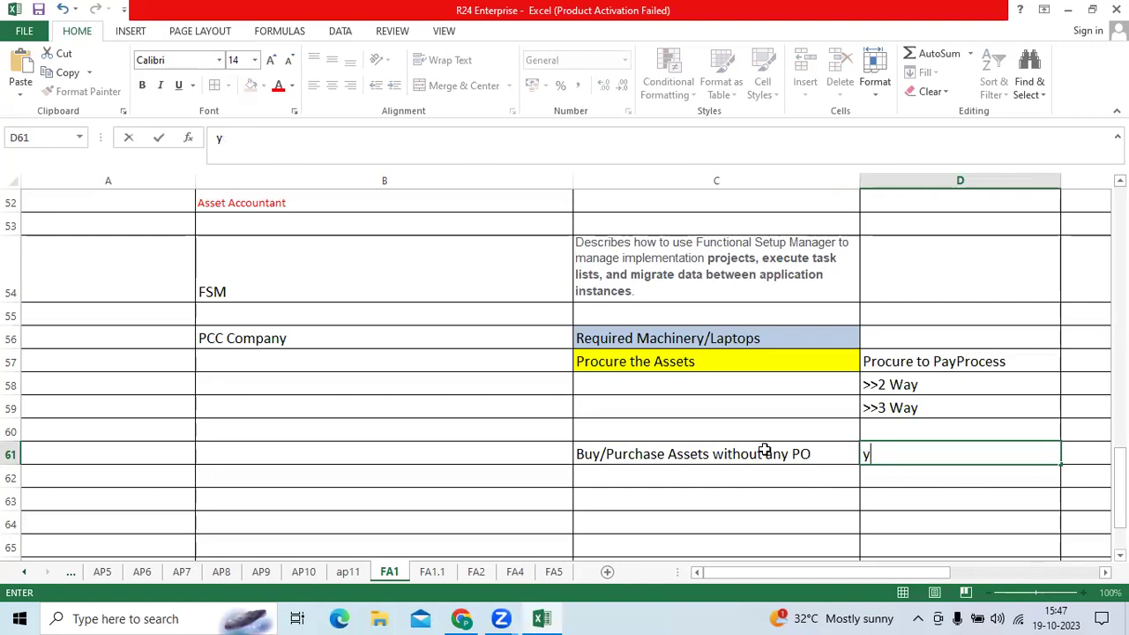
pyautogui.write('You can b')
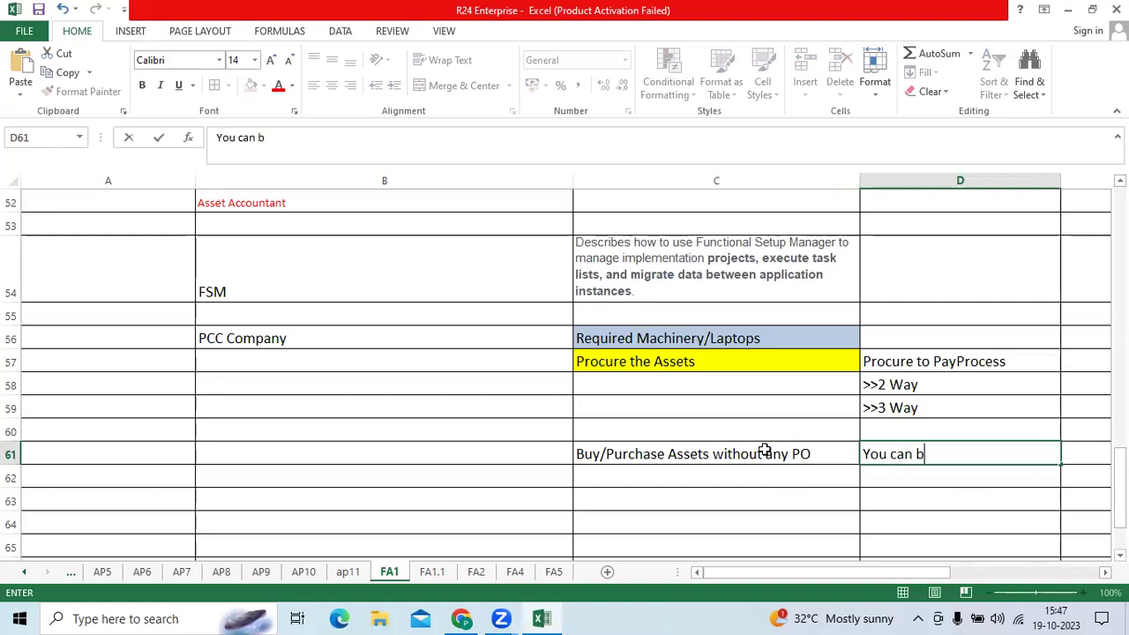
pyautogui.write('uy asseets')
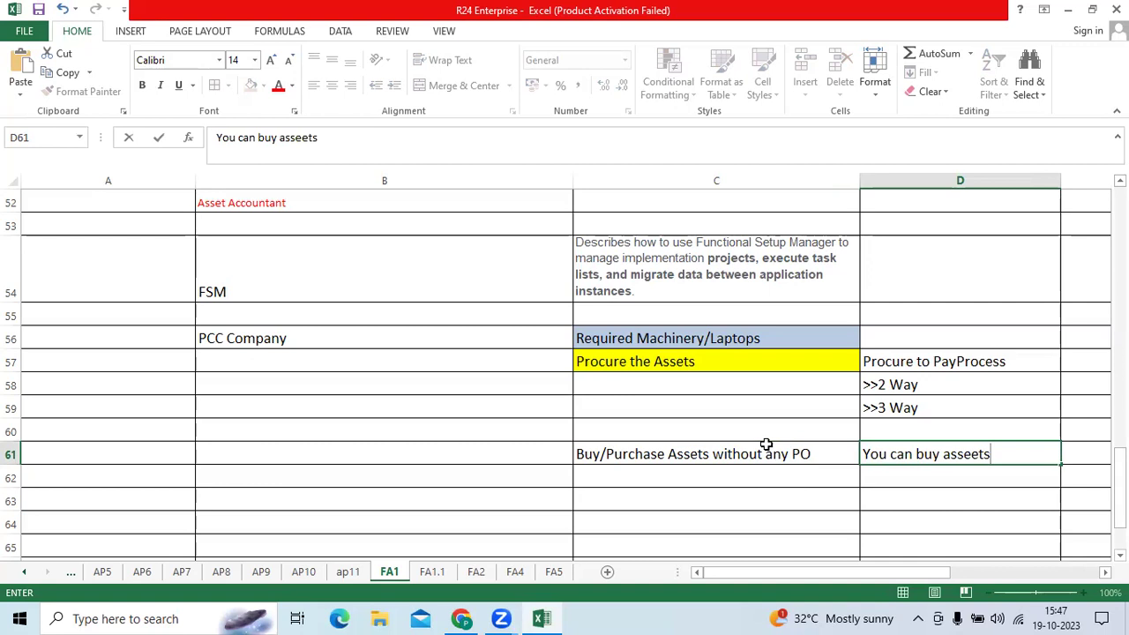
pyautogui.press('BackSpace')
pyautogui.press('BackSpace')
pyautogui.press('BackSpace')
pyautogui.write('ts/Record ')
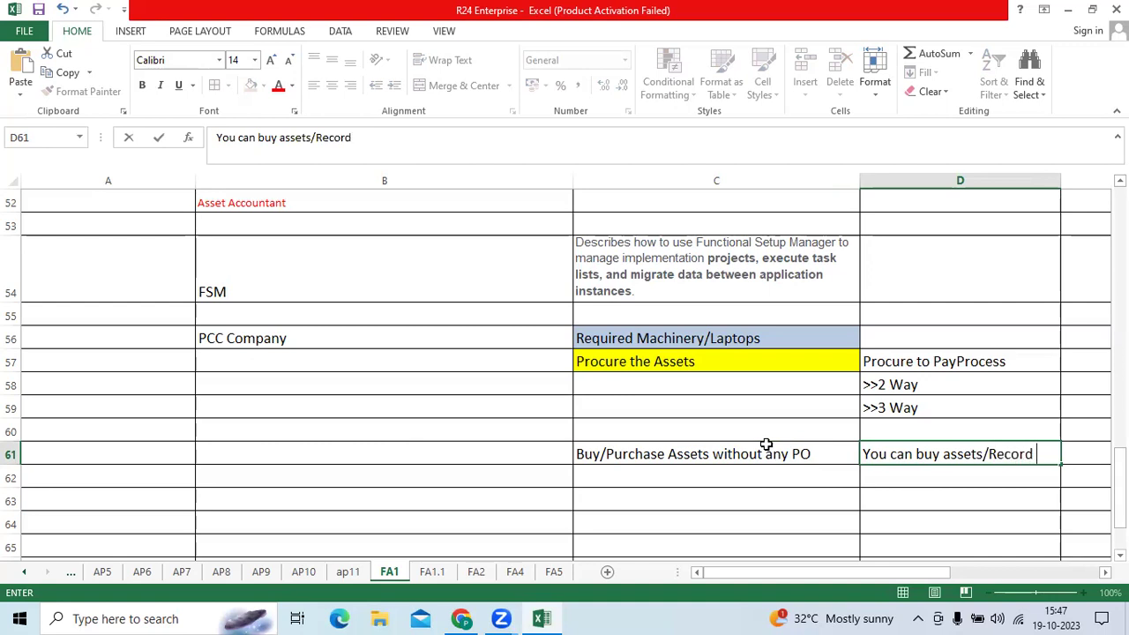
pyautogui.write('Vendor Provide')
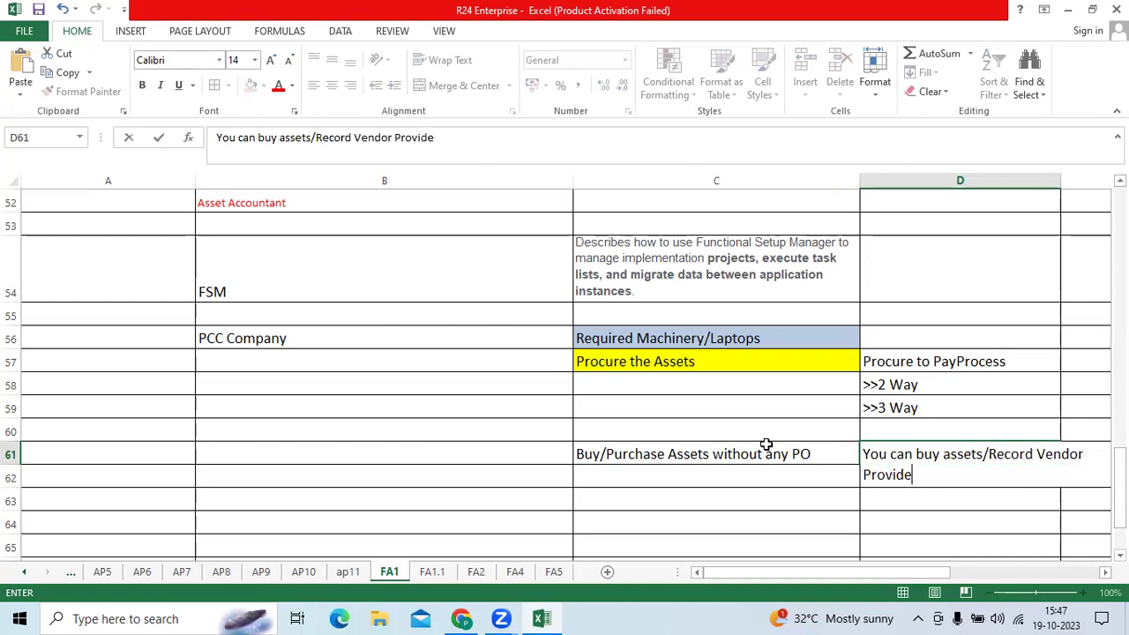
pyautogui.write('d invoices')
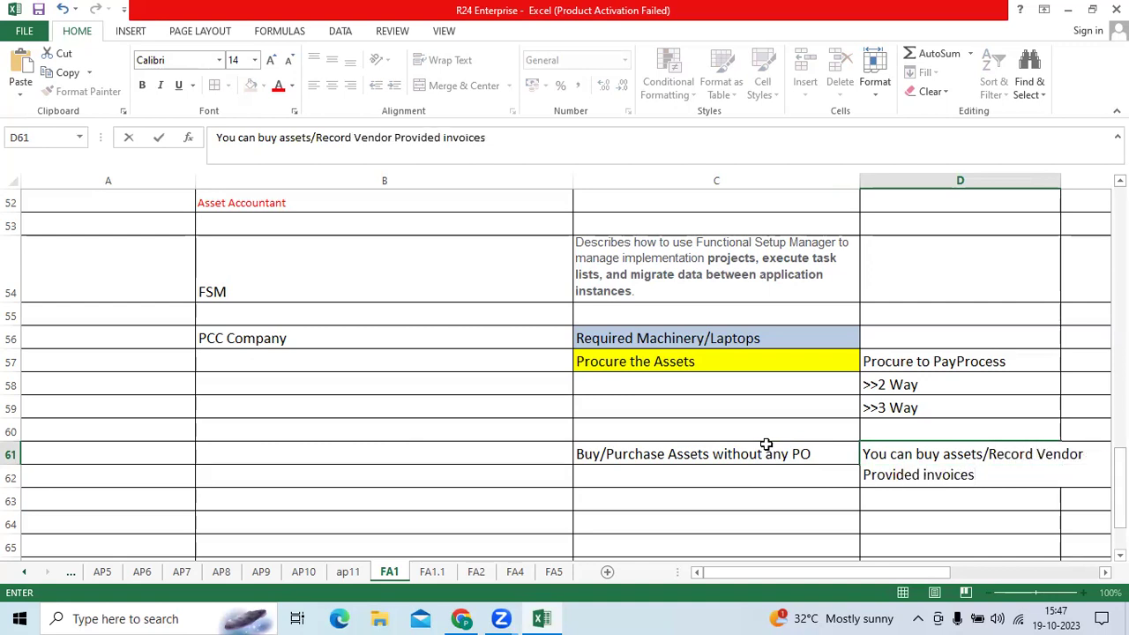
pyautogui.write(' inform')
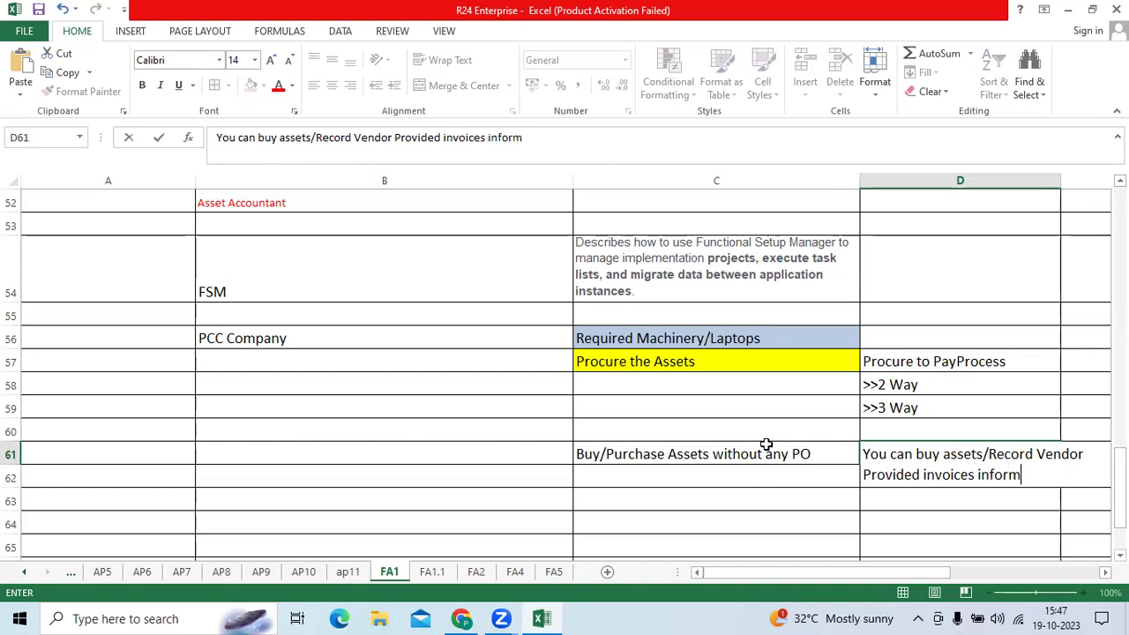
pyautogui.write('ation in AP')
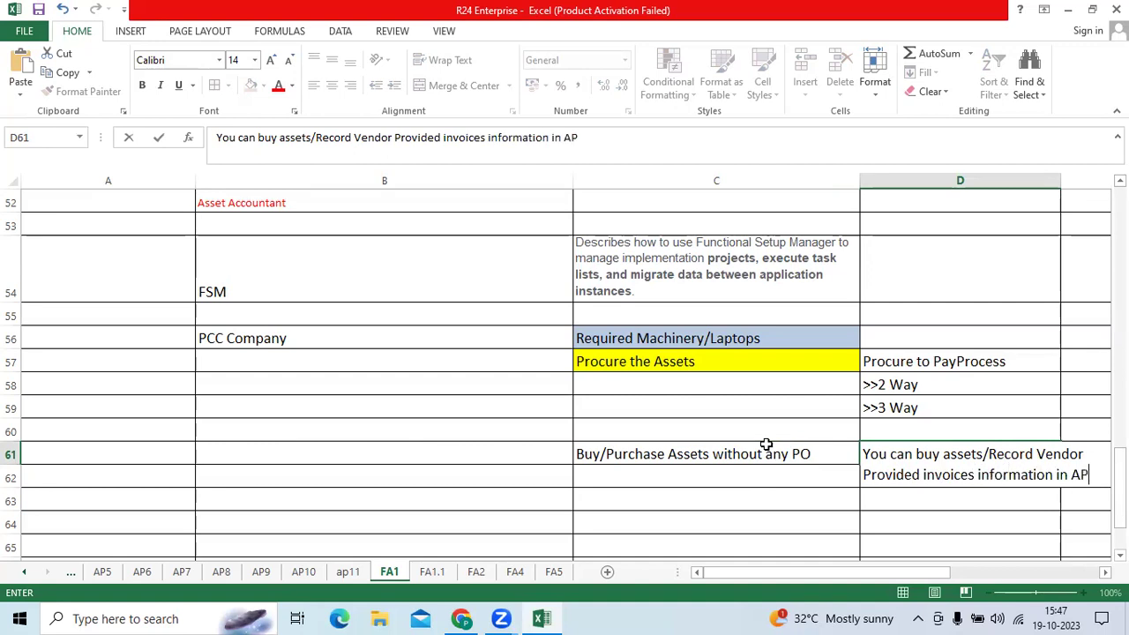
pyautogui.click(928, 528)
# Turn on Wrap Text for D61 so the full note shows.
pyautogui.click(927, 454)
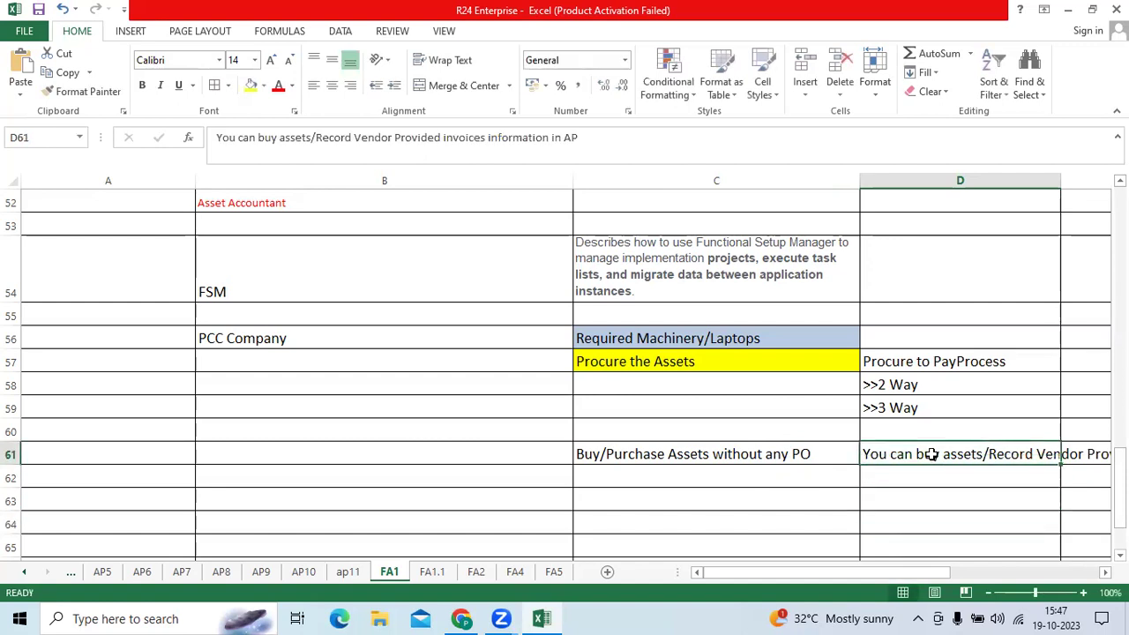
pyautogui.click(448, 70)
pyautogui.scroll(-2, 741, 353)
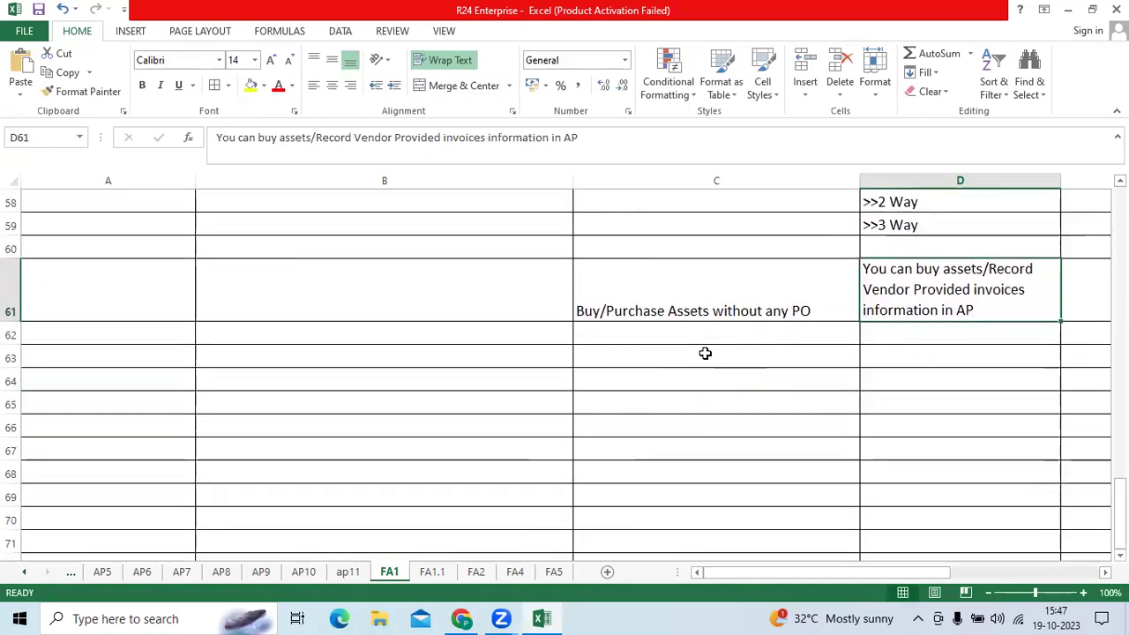
pyautogui.click(706, 356)
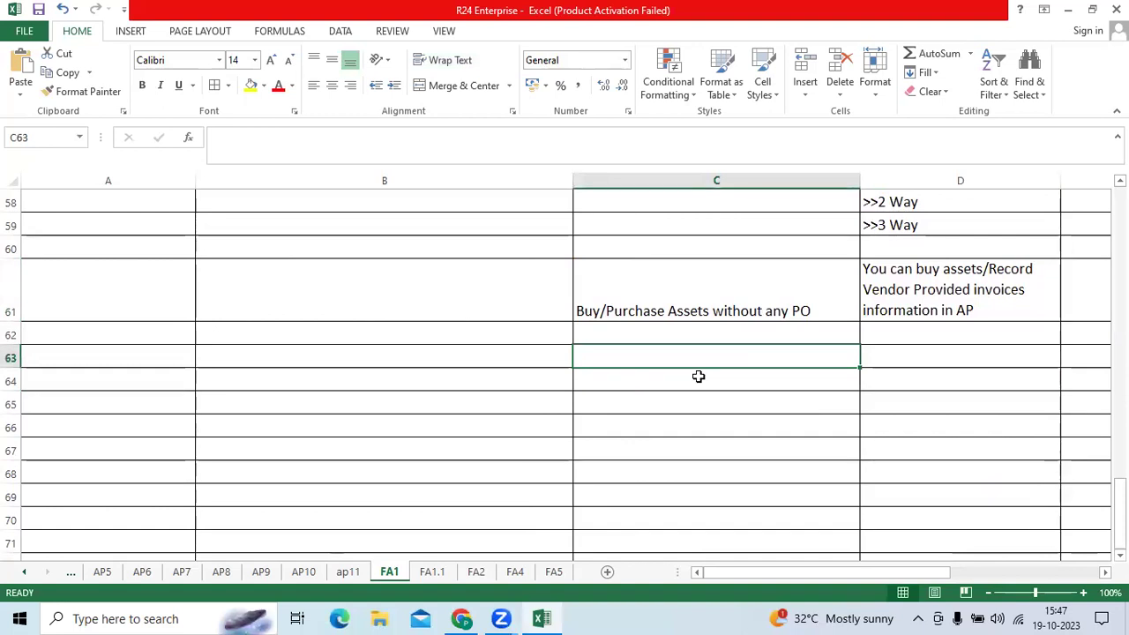
# Enter the heading '>>Mass Addition Process' in C63.
pyautogui.scroll(1, 698, 377)
pyautogui.moveTo(741, 377); pyautogui.dragTo(872, 377)
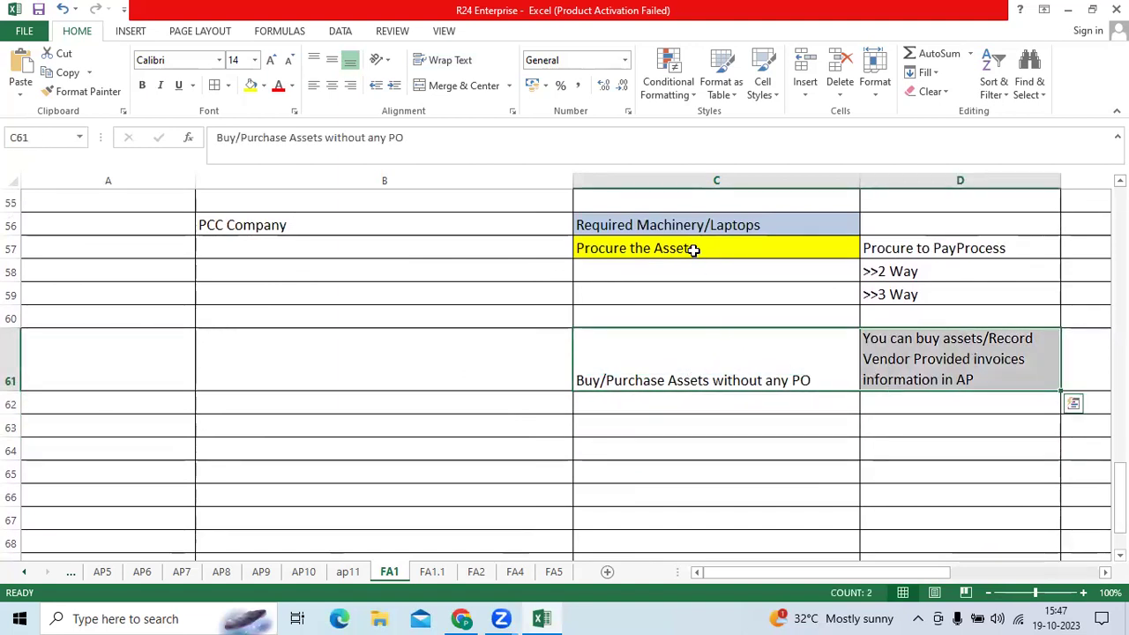
pyautogui.moveTo(694, 248); pyautogui.dragTo(912, 255)
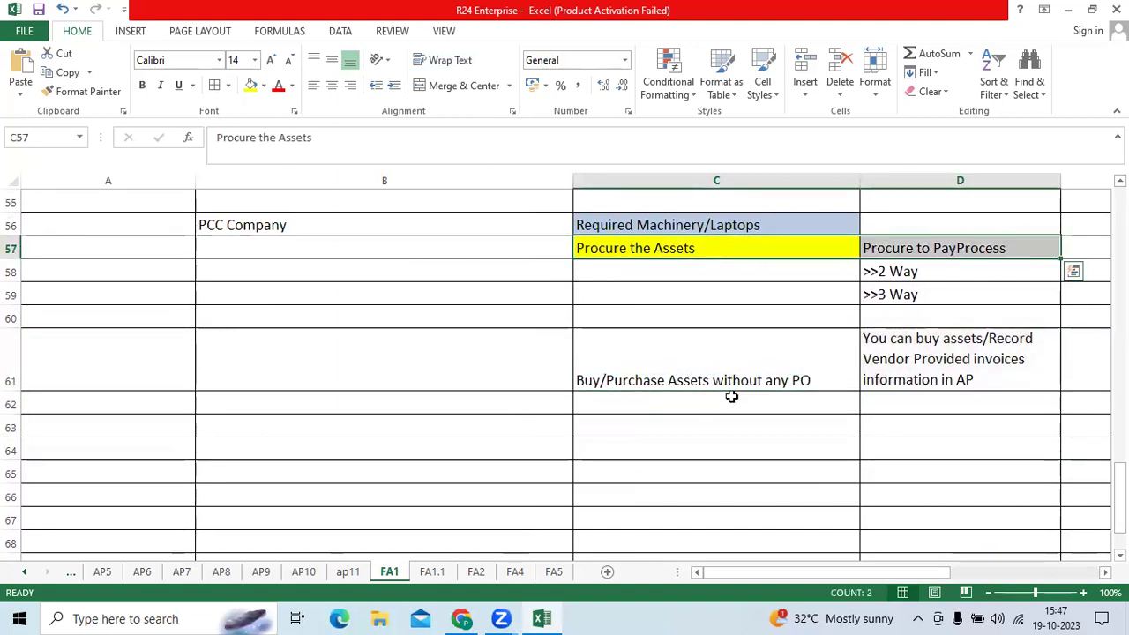
pyautogui.click(697, 426)
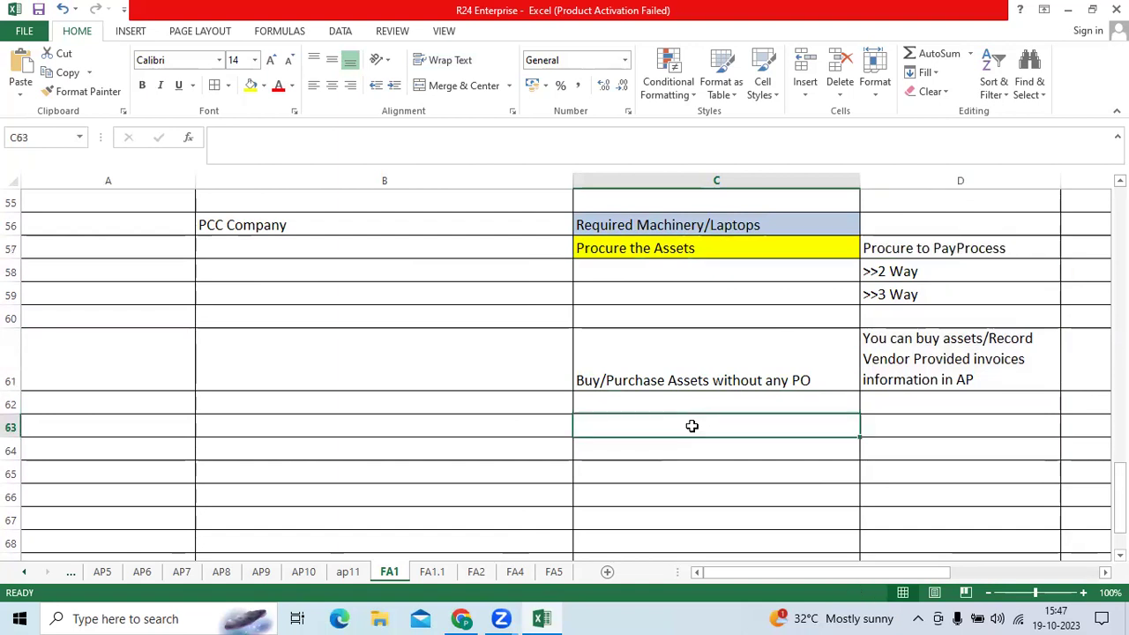
pyautogui.write('>>Ma')
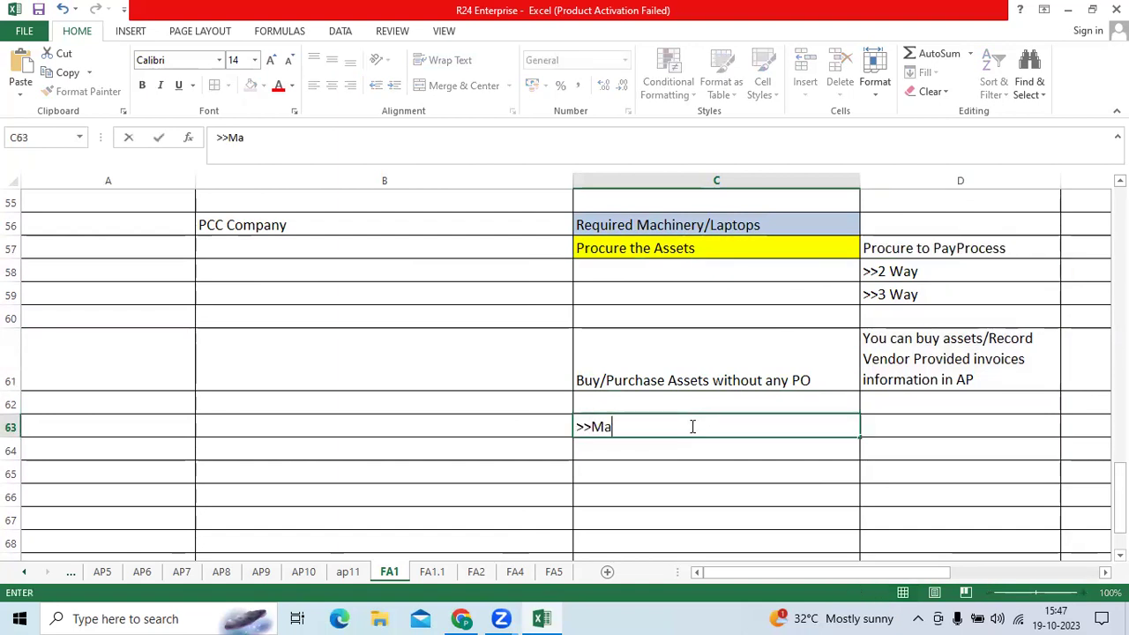
pyautogui.write('ss Addi')
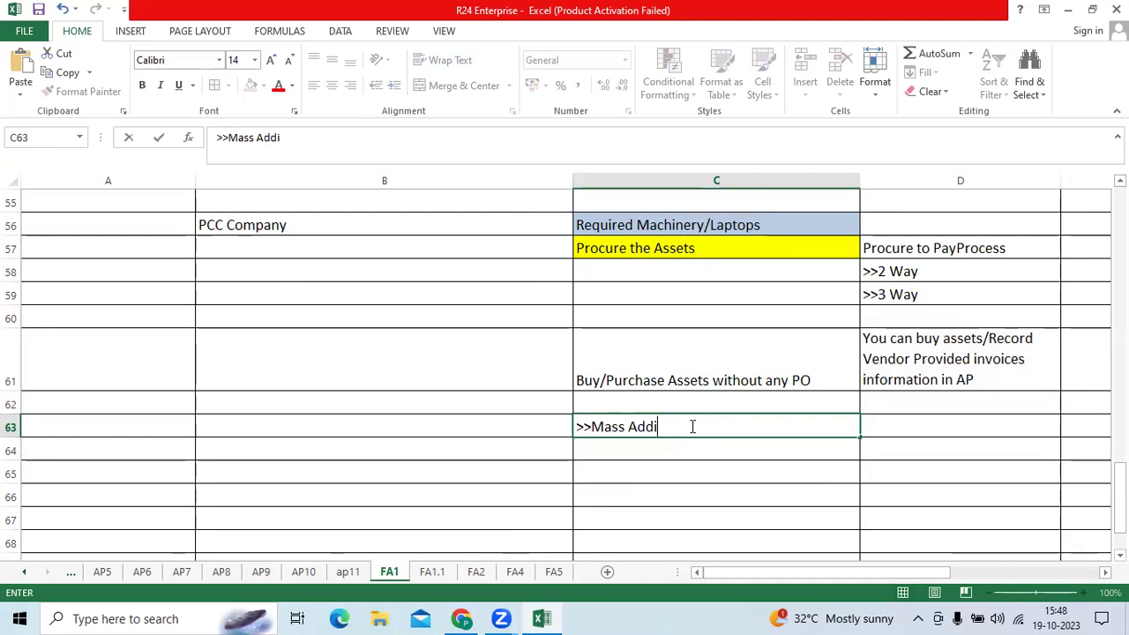
pyautogui.write('tion Process')
pyautogui.click(659, 498)
# Format C63 with a yellow fill and red font.
pyautogui.click(685, 429)
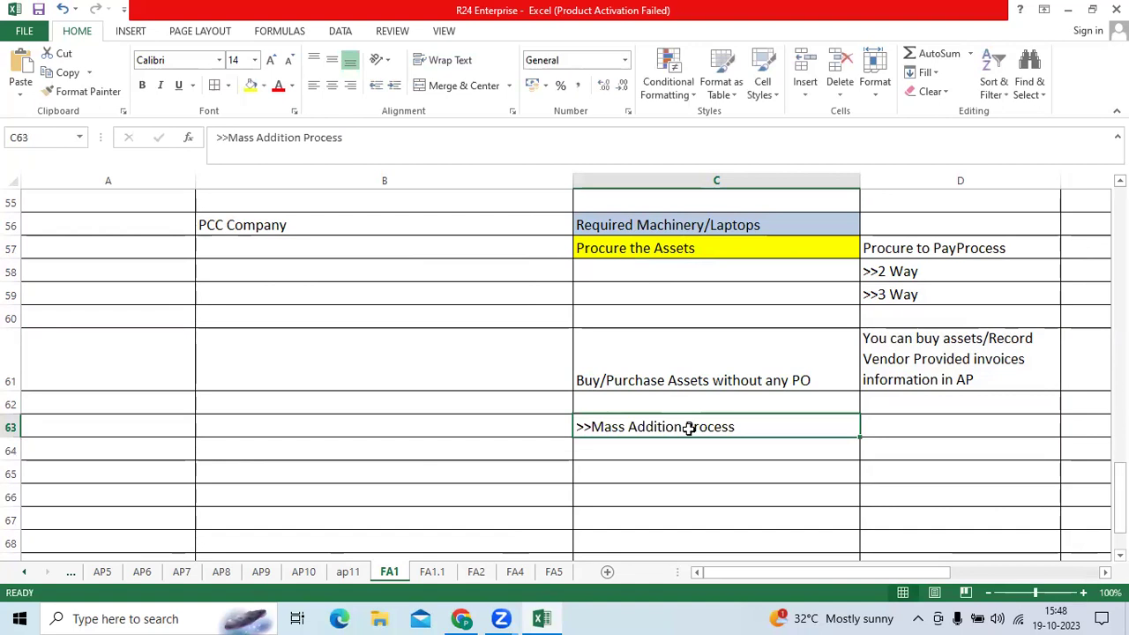
pyautogui.click(251, 85)
pyautogui.click(281, 87)
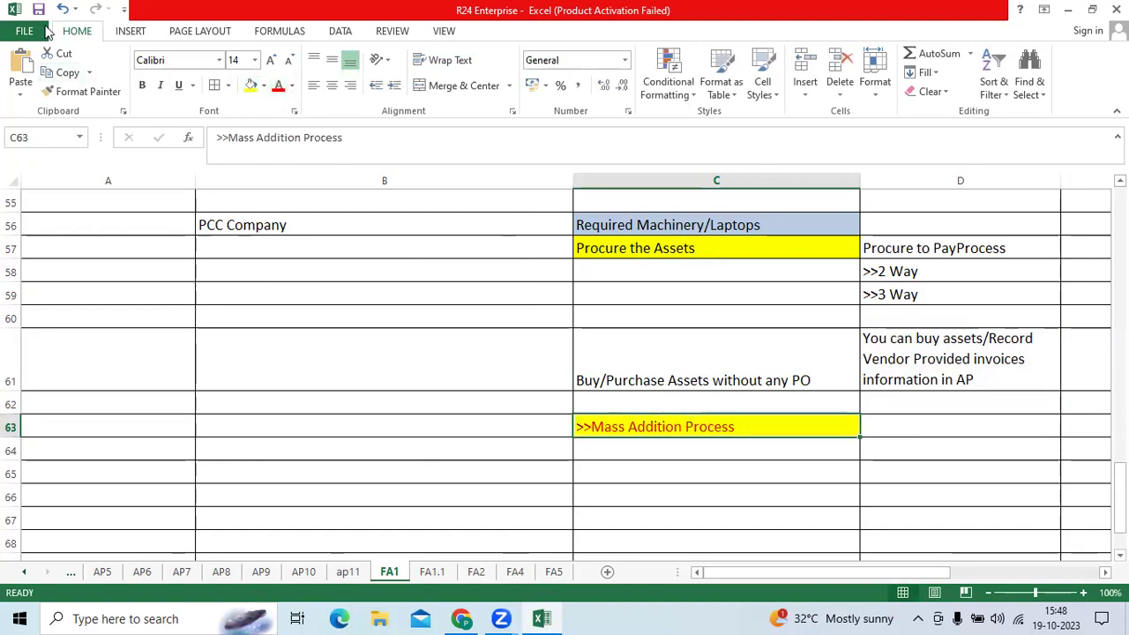
# Enter AP to FA in C64, then 'AP Team will created Invoice', 'Validate/Accounting', 'Mass Addition Create Program' in D64:D66.
pyautogui.click(659, 453)
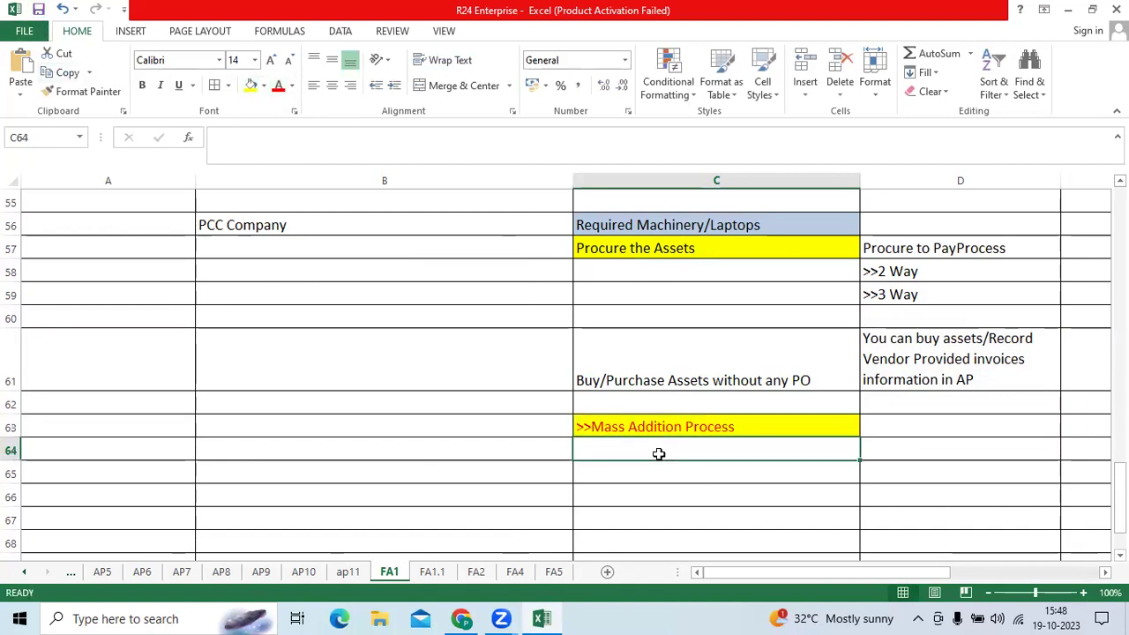
pyautogui.press('BackSpace')
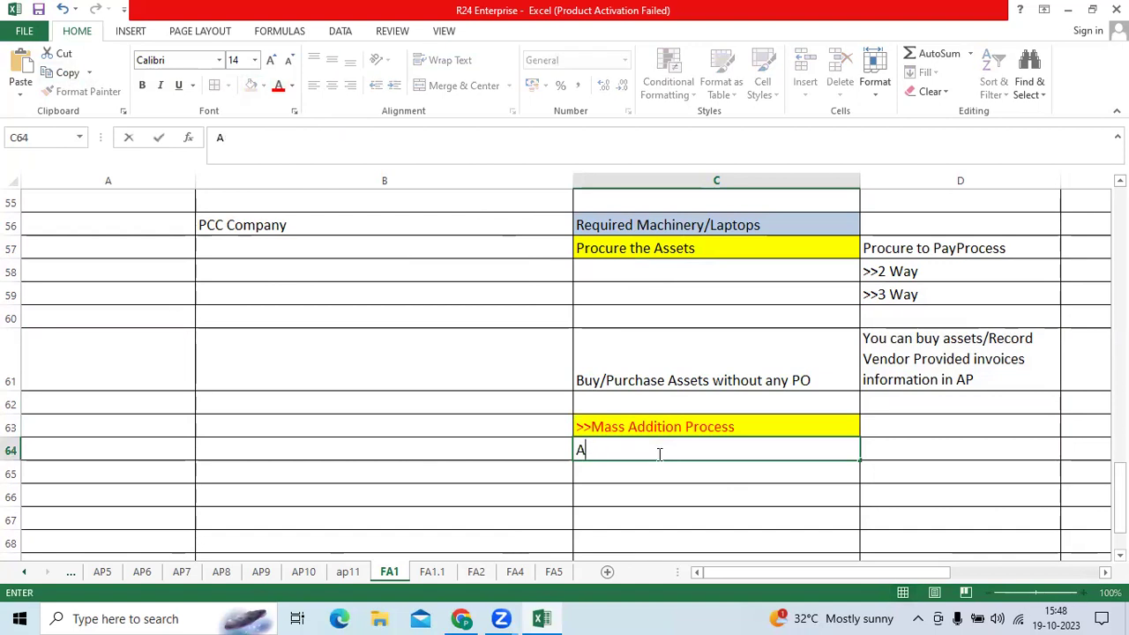
pyautogui.write('P to FA')
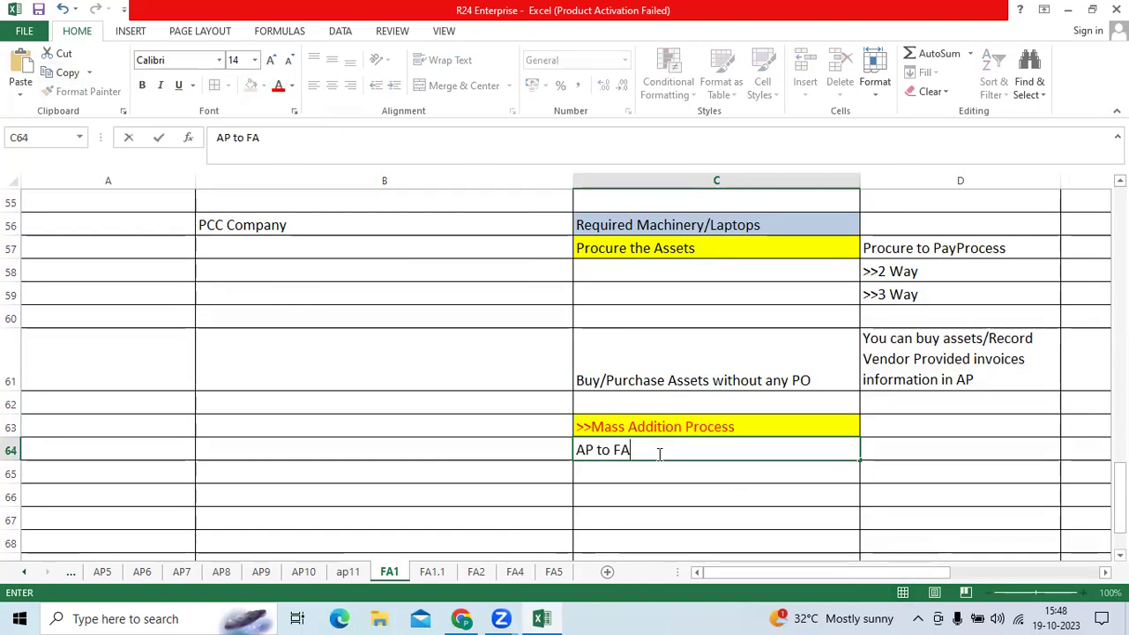
pyautogui.press('Tab')
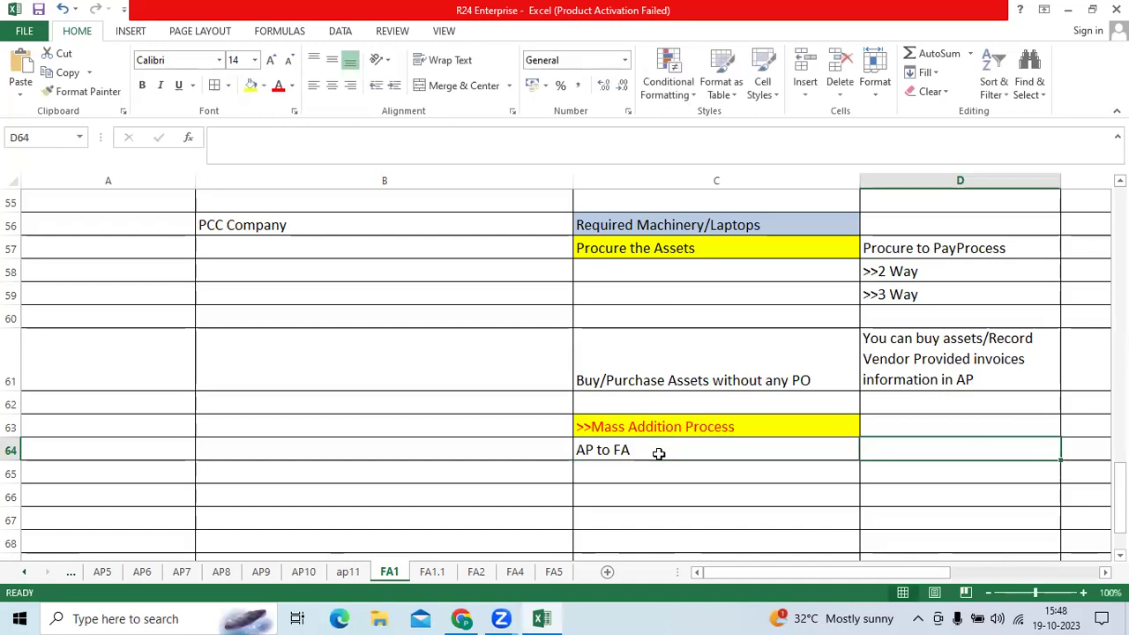
pyautogui.write('AP Team will c')
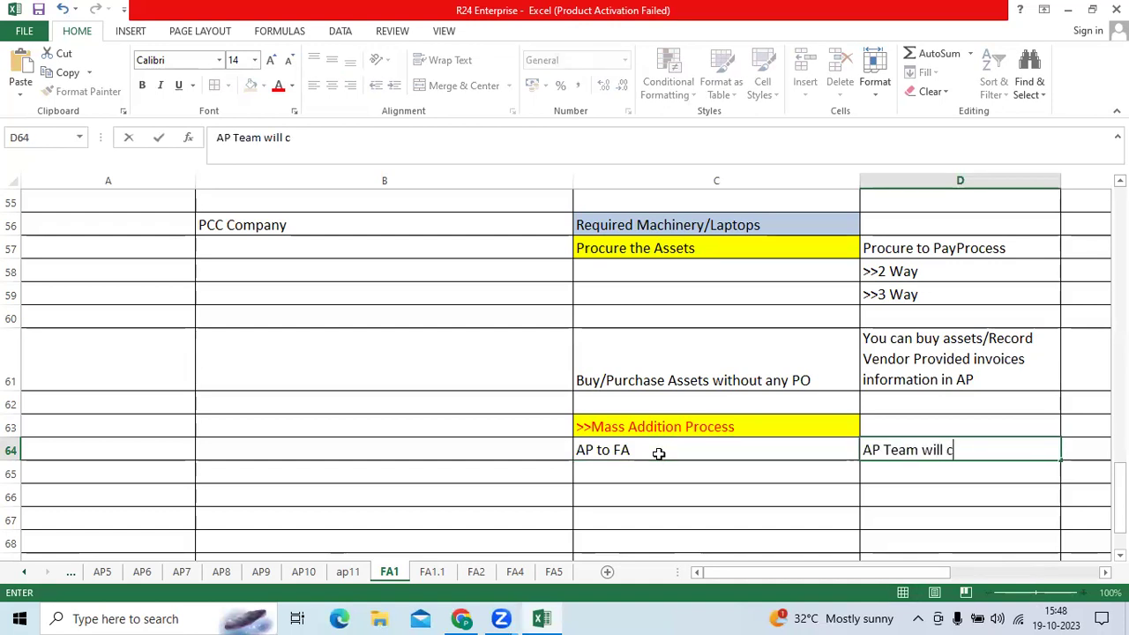
pyautogui.write('reated Invoice')
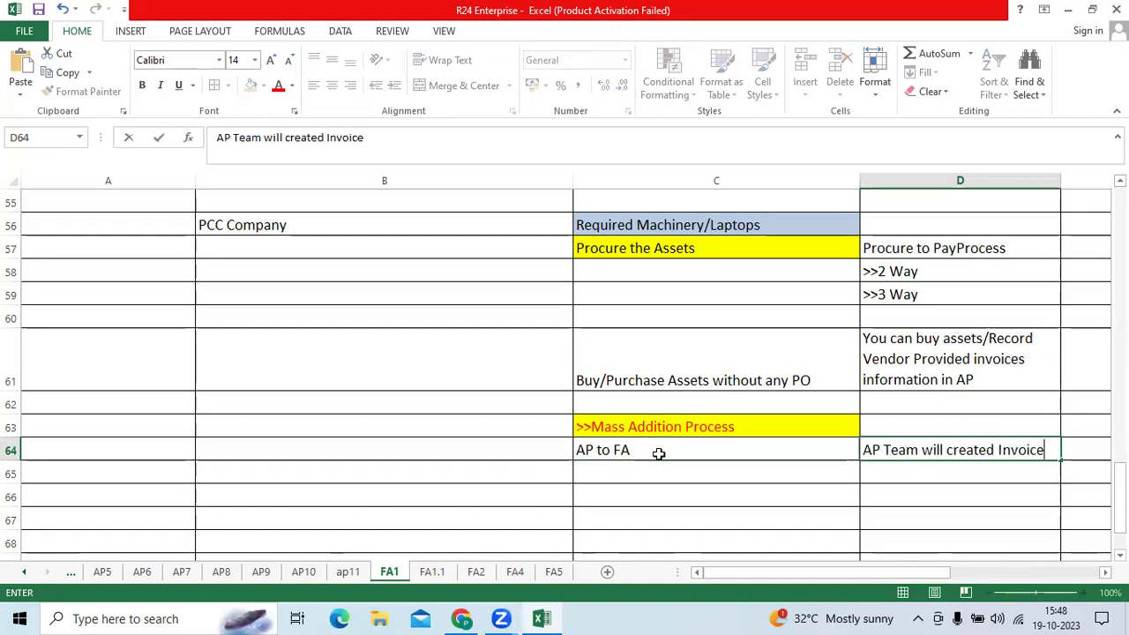
pyautogui.press('Return')
pyautogui.write('Valid')
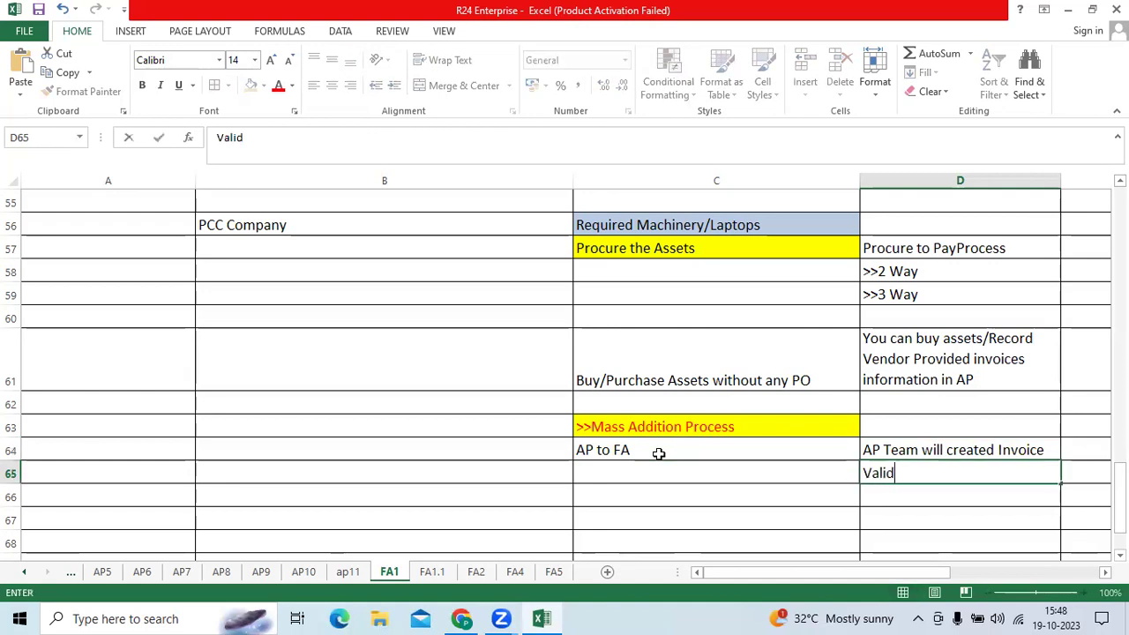
pyautogui.write('ate/Acco')
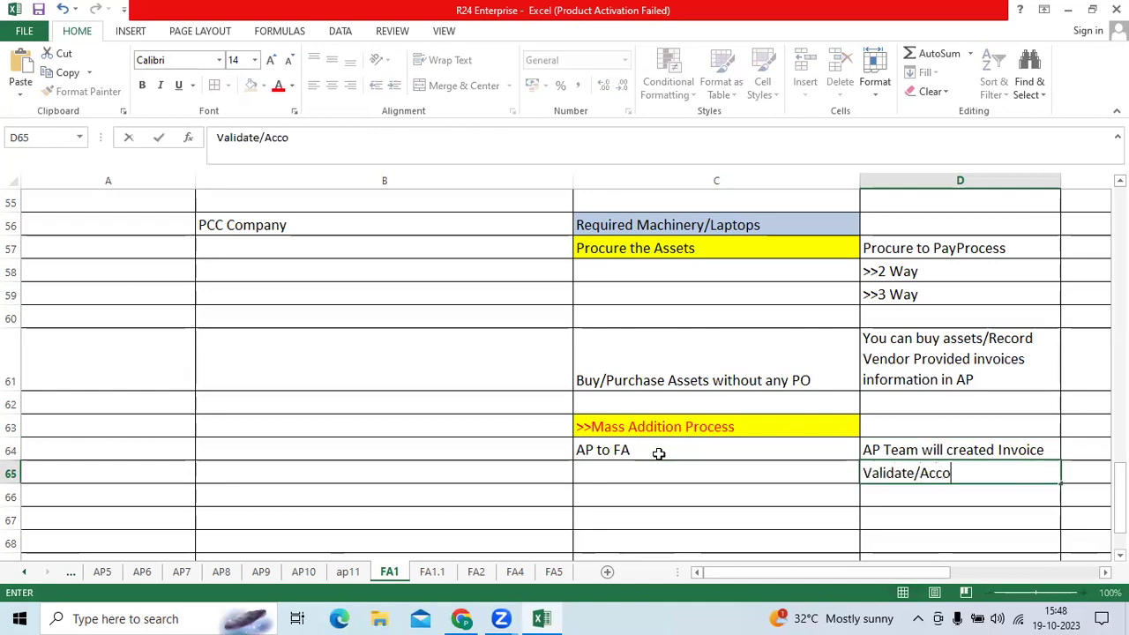
pyautogui.write('unting')
pyautogui.press('Return')
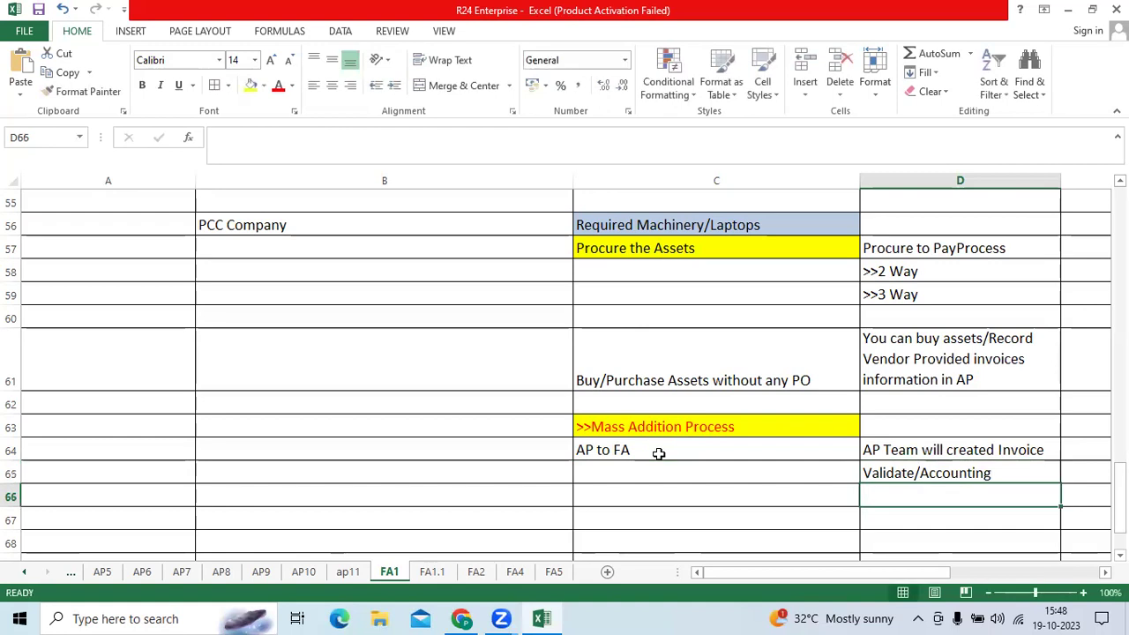
pyautogui.write('Mass ')
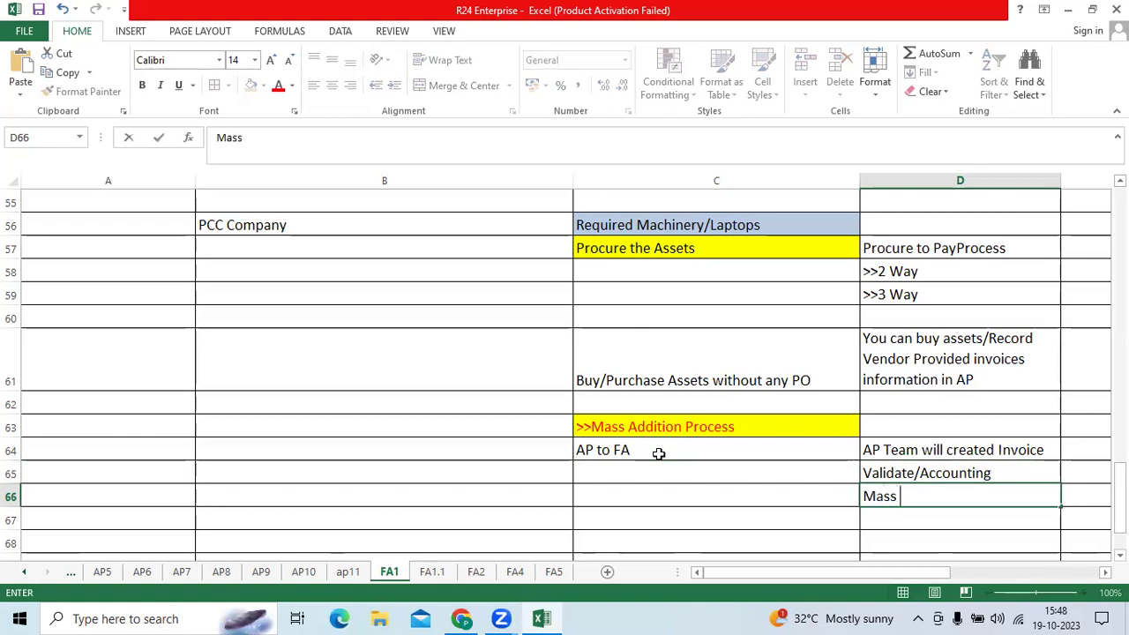
pyautogui.write('Additio')
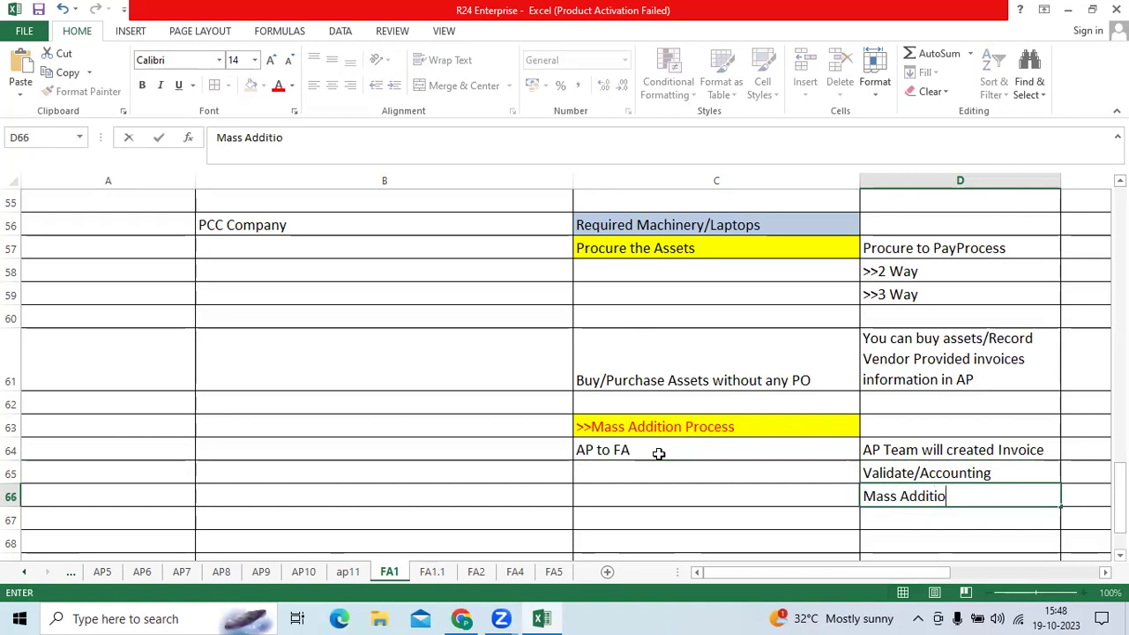
pyautogui.write('n Create Pro')
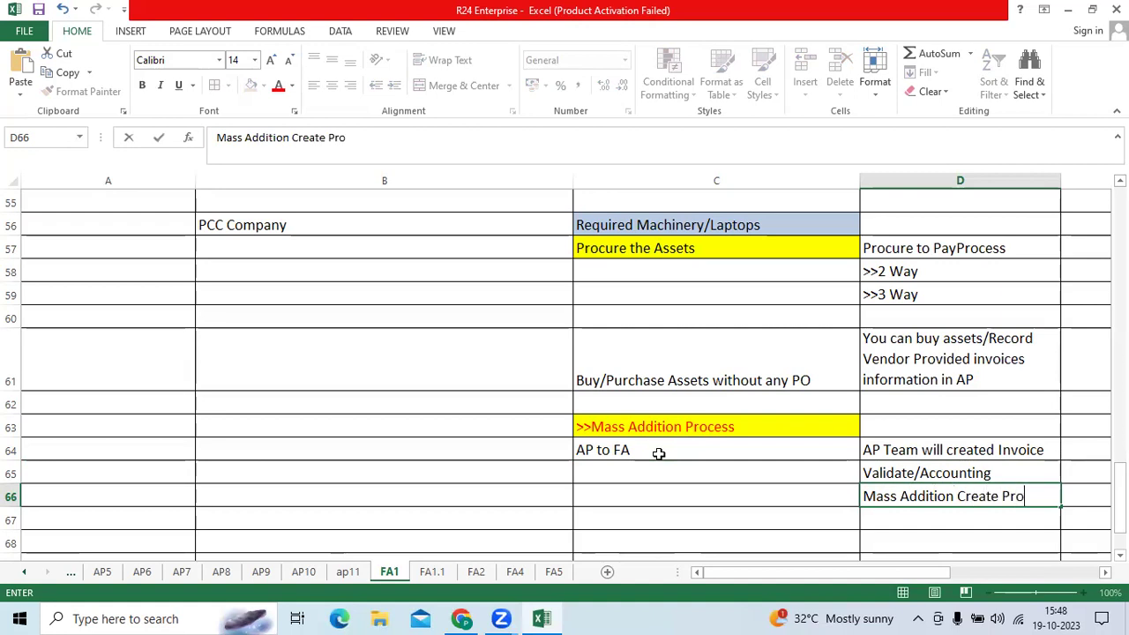
pyautogui.write('gram')
pyautogui.hotkey('ctrl', 'Return')
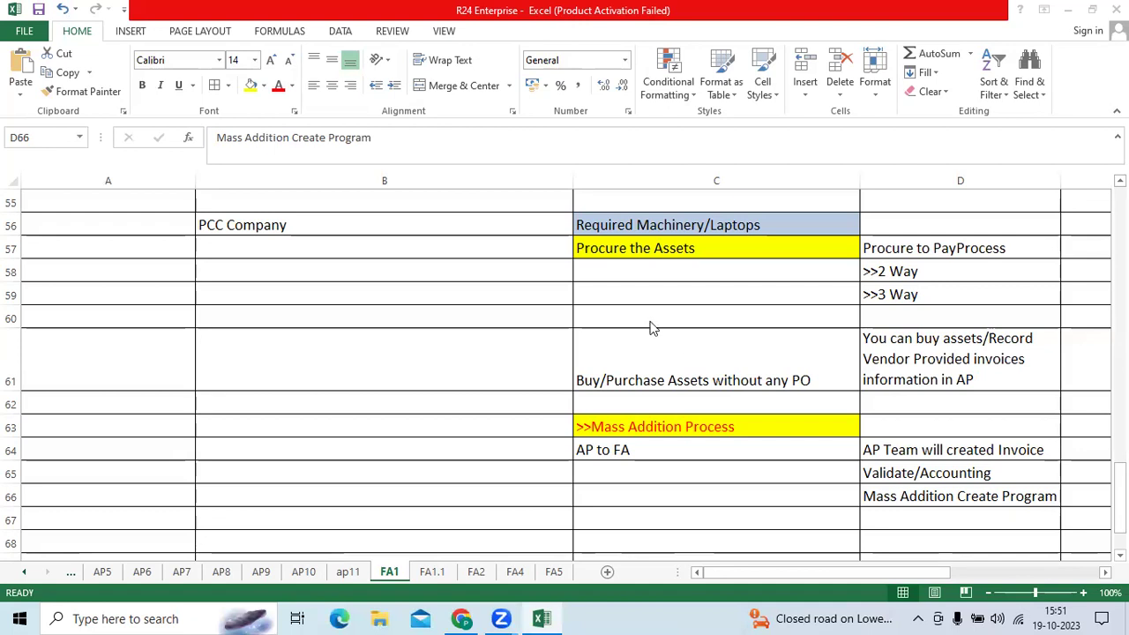
# Select the whole notes range A1:D66 and return to the top of the sheet.
pyautogui.scroll(13, 282, 420)
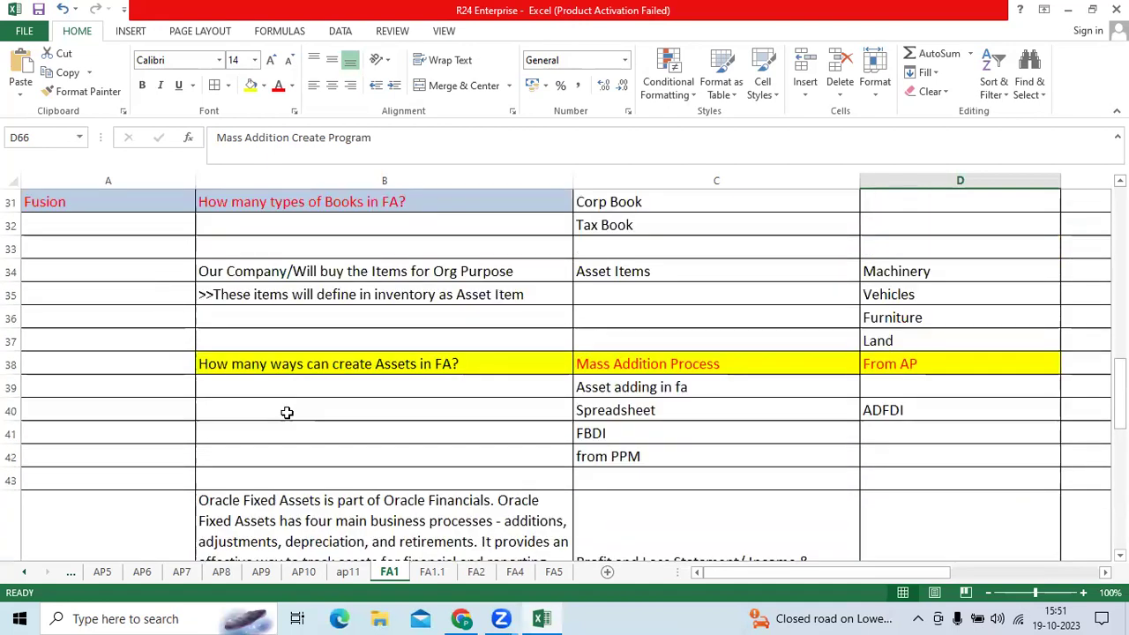
pyautogui.scroll(5, 303, 383)
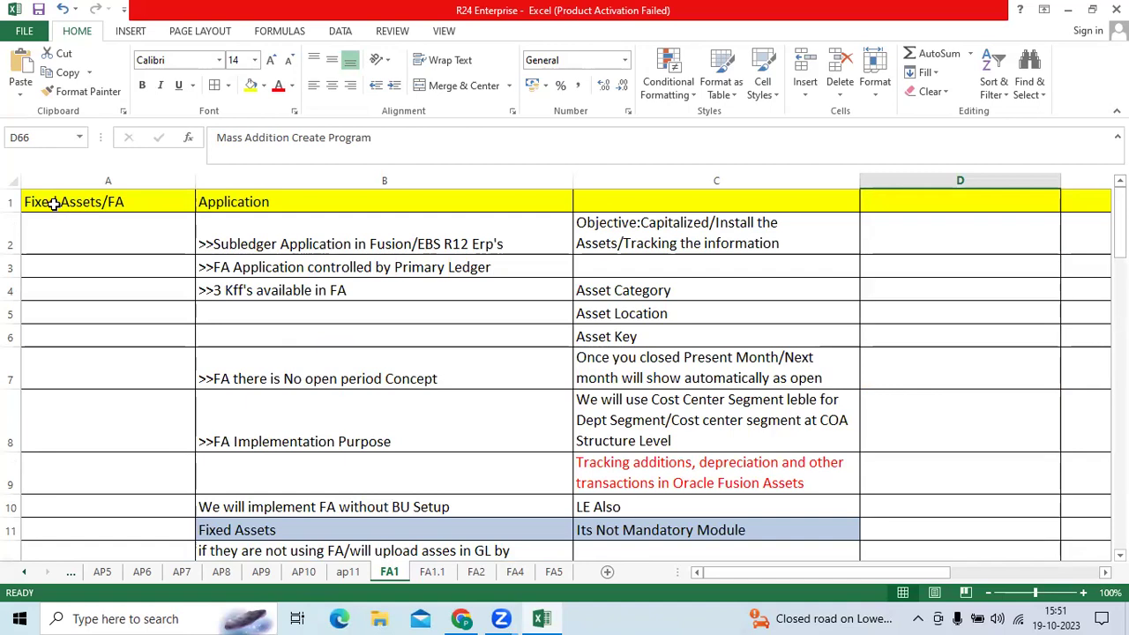
pyautogui.moveTo(55, 202); pyautogui.dragTo(1014, 429)
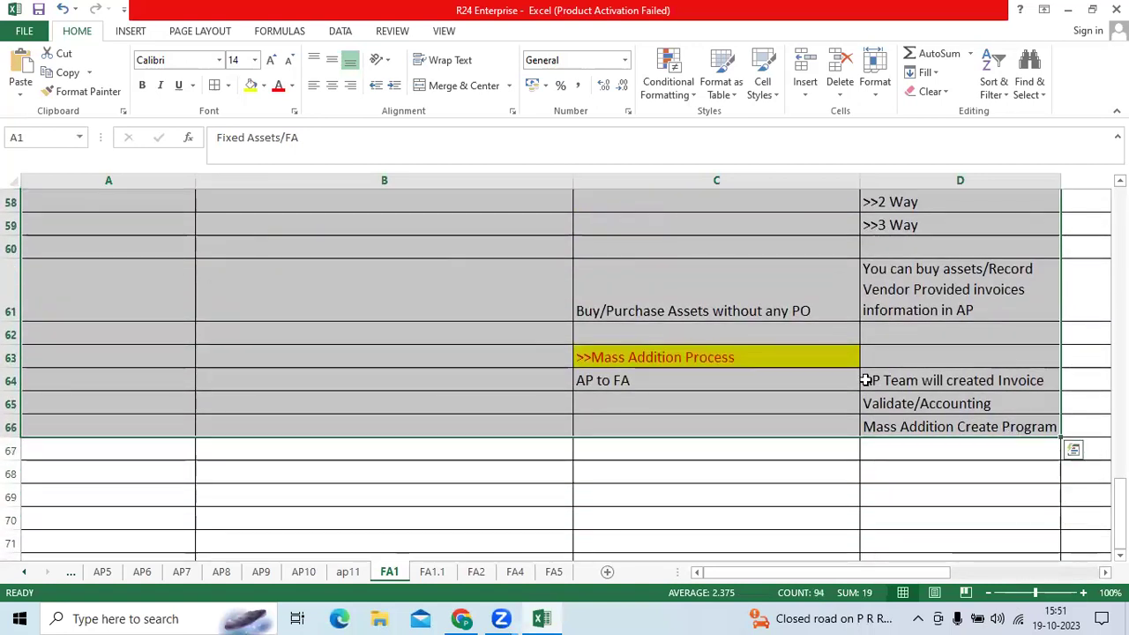
pyautogui.scroll(19, 429, 290)
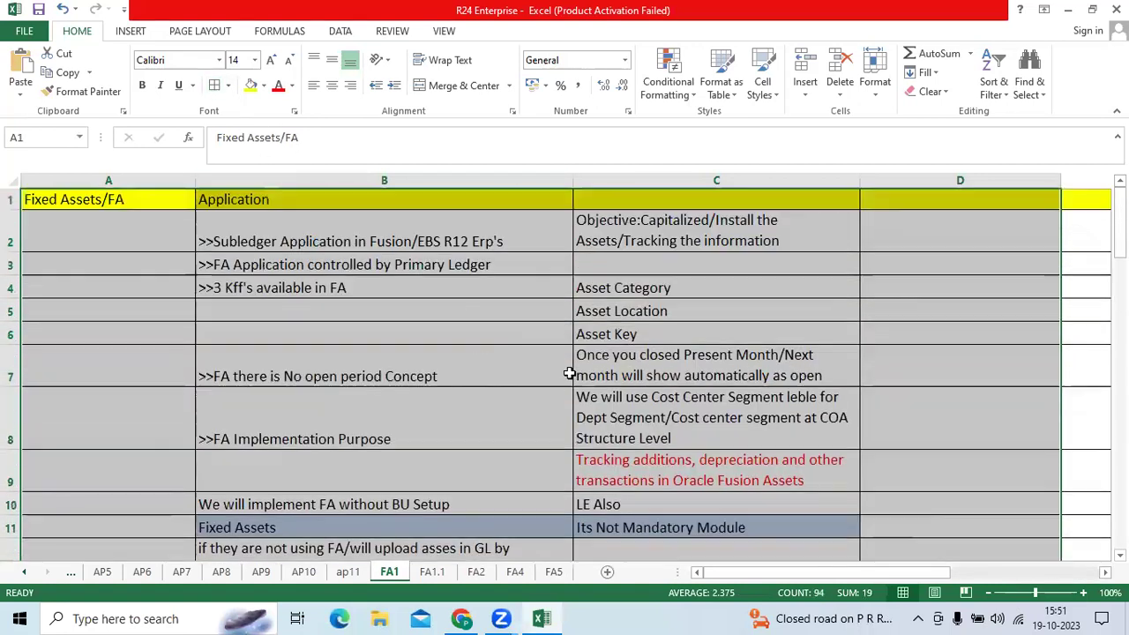